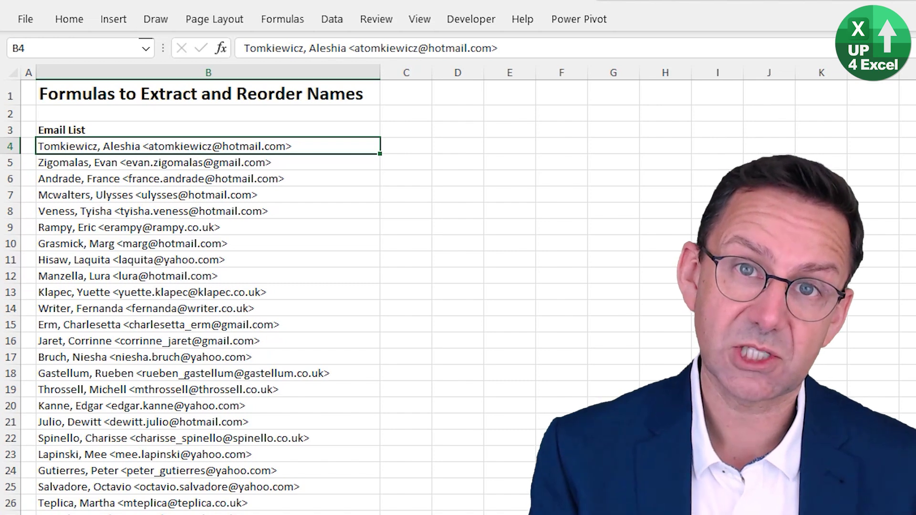
Convert the email list in B3:B476 into a table with headers
key(ctrl+t)
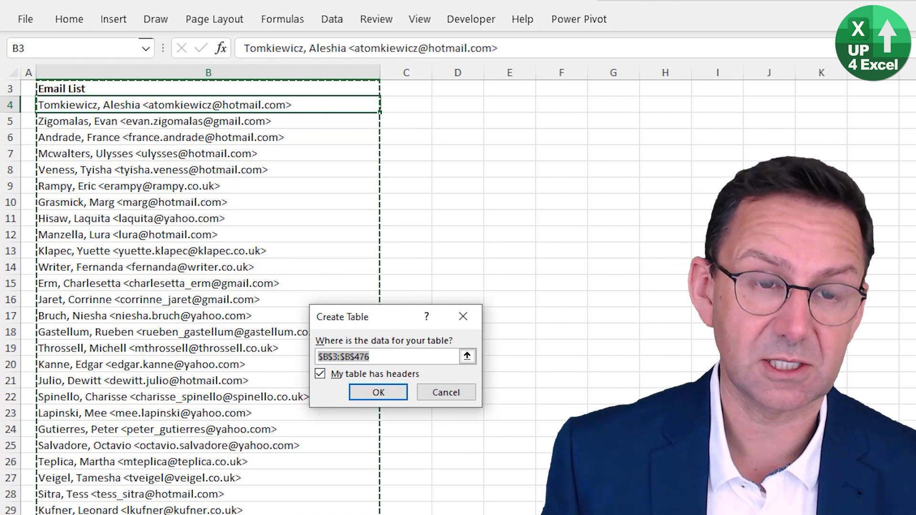
key(Return)
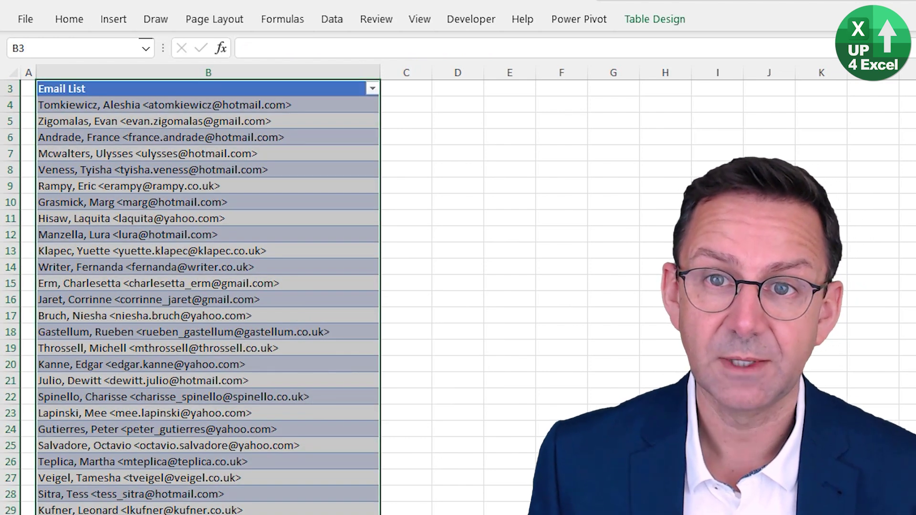
Apply a grey medium banded style to the email table and set that style as the default
click(658, 24)
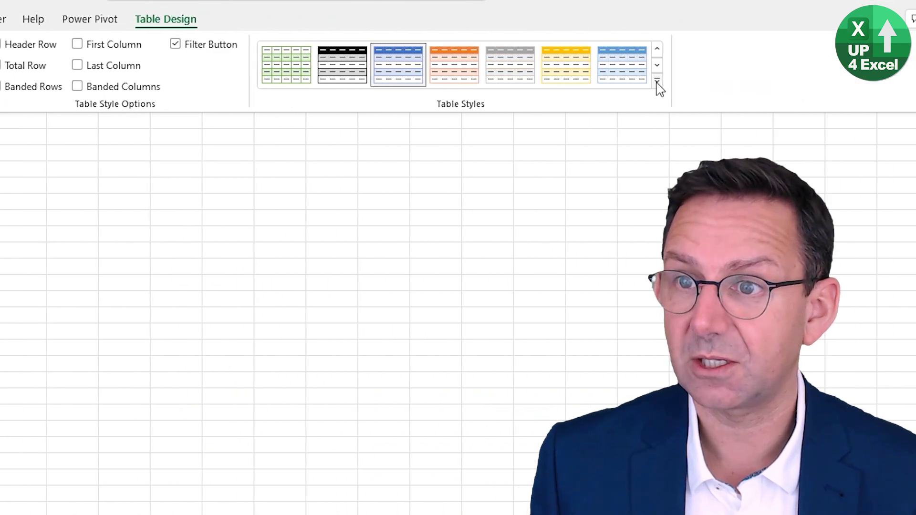
click(660, 88)
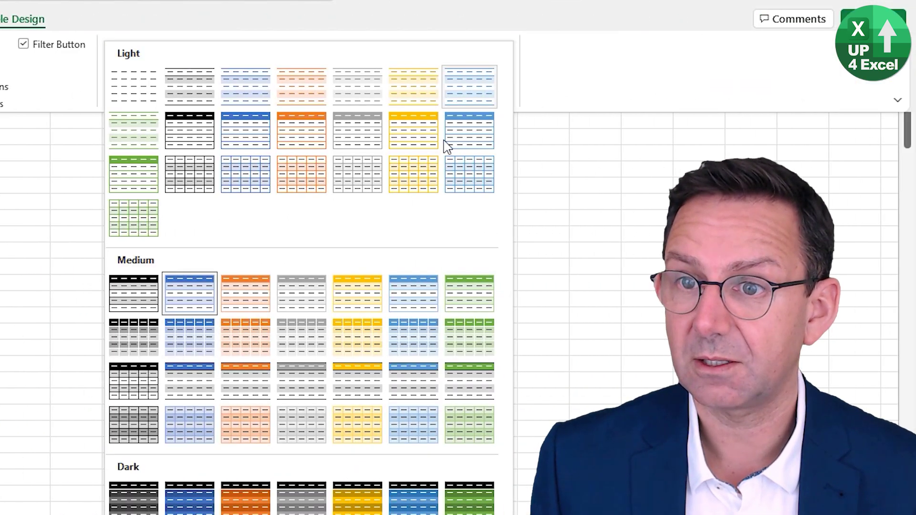
click(295, 349)
right_click(369, 66)
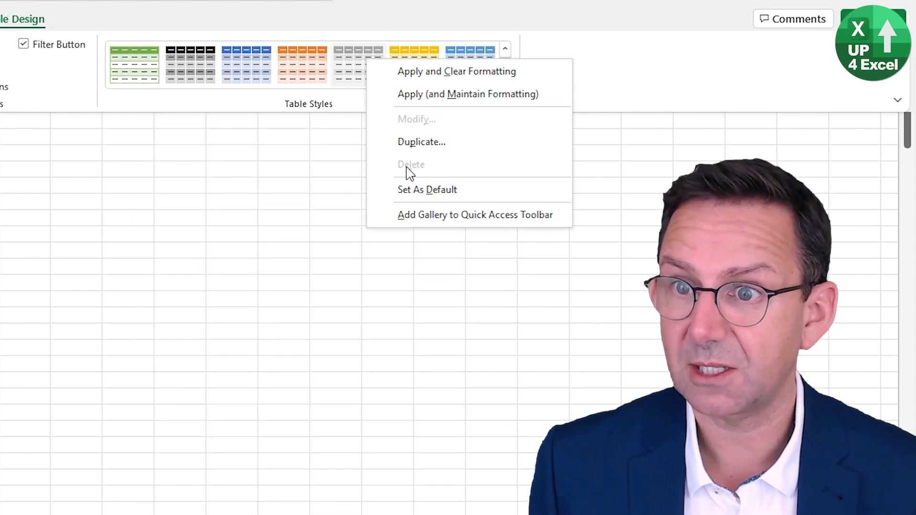
click(419, 191)
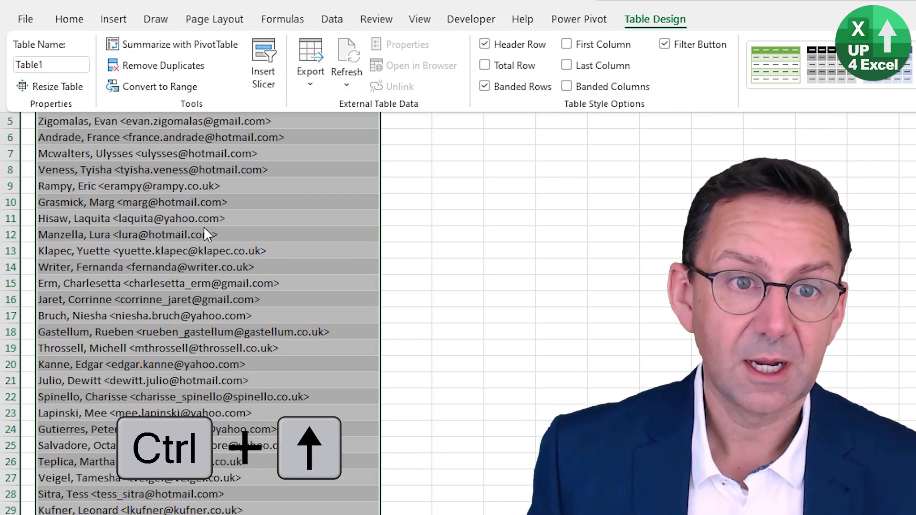
Add a table column headed ", posn" in C3, directly beside the Email List column
key(ctrl+Up)
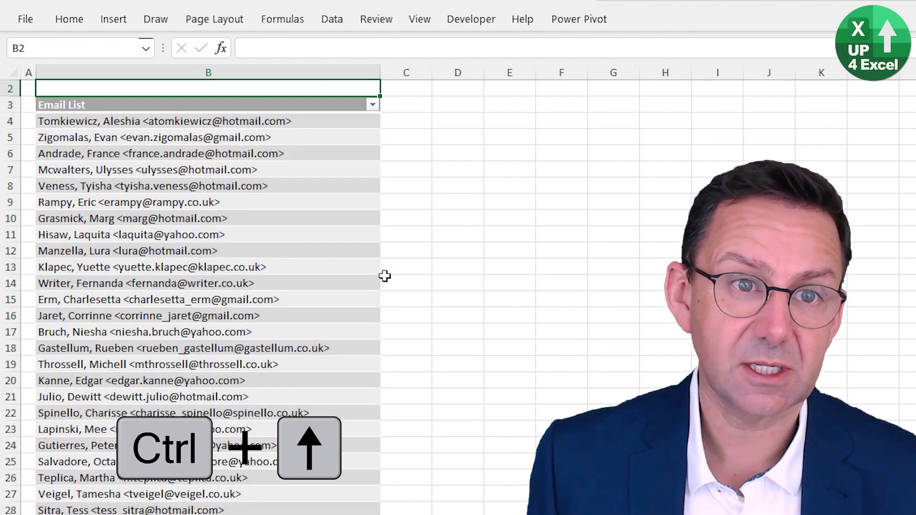
key(Down)
key(Down)
key(Down)
key(Right)
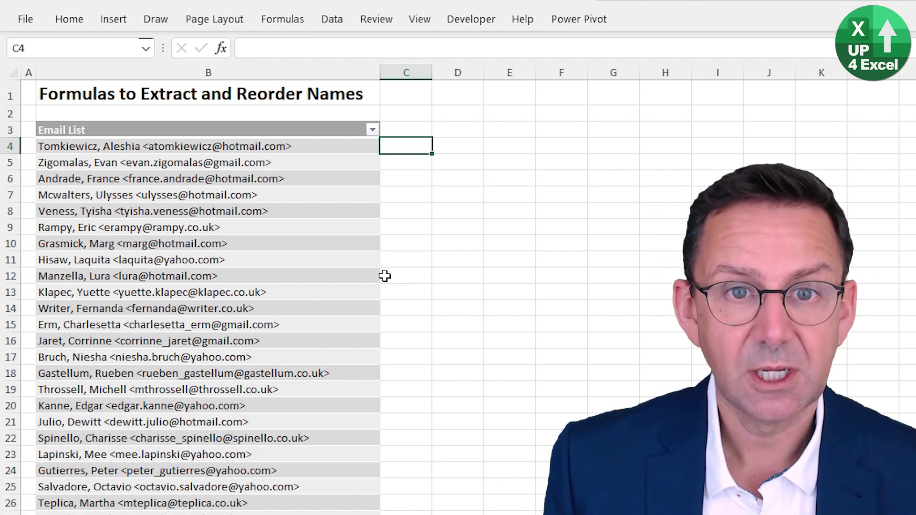
key(Up)
text(, )
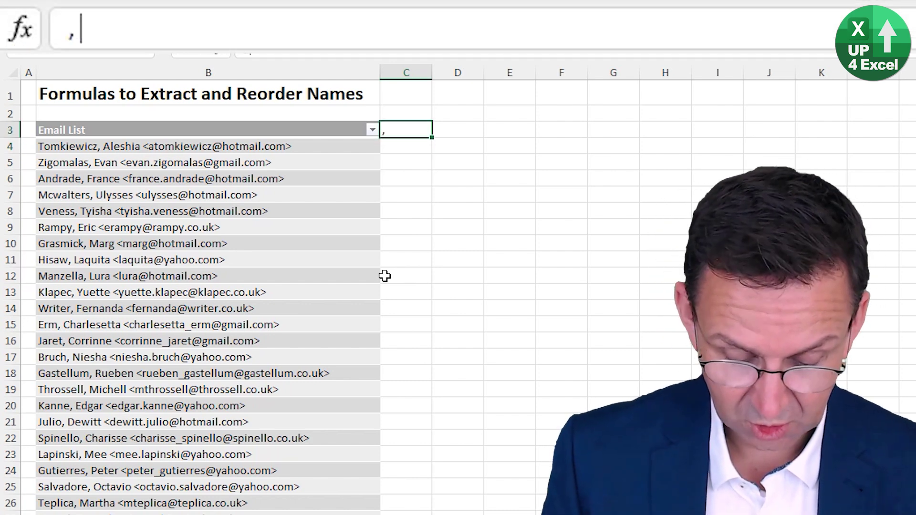
text(posn)
key(Return)
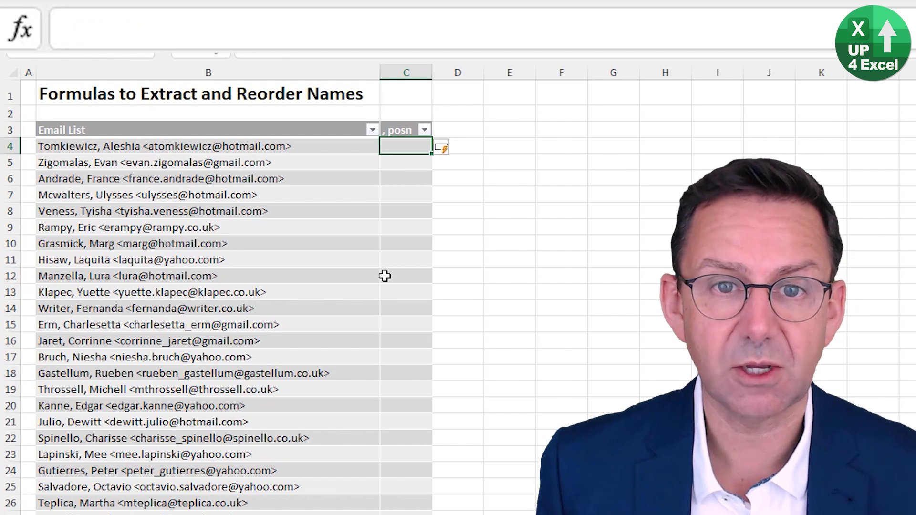
Fill the ", posn" column with =FIND(",",[@[Email List]]) to locate the comma in each entry
text(=find()
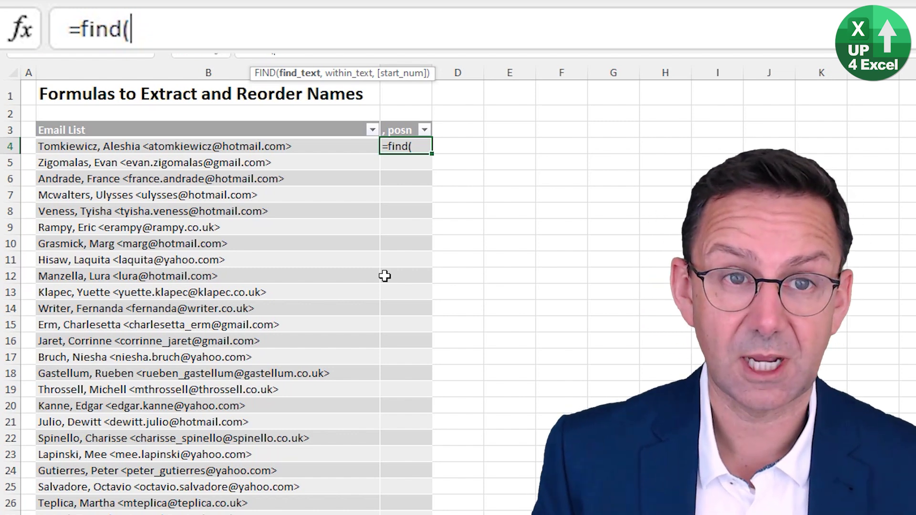
text(",")
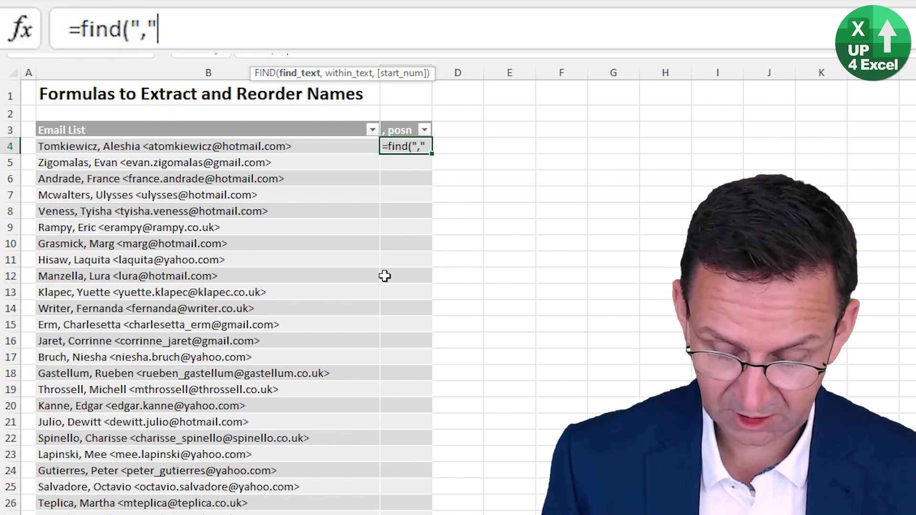
text(,)
click(214, 145)
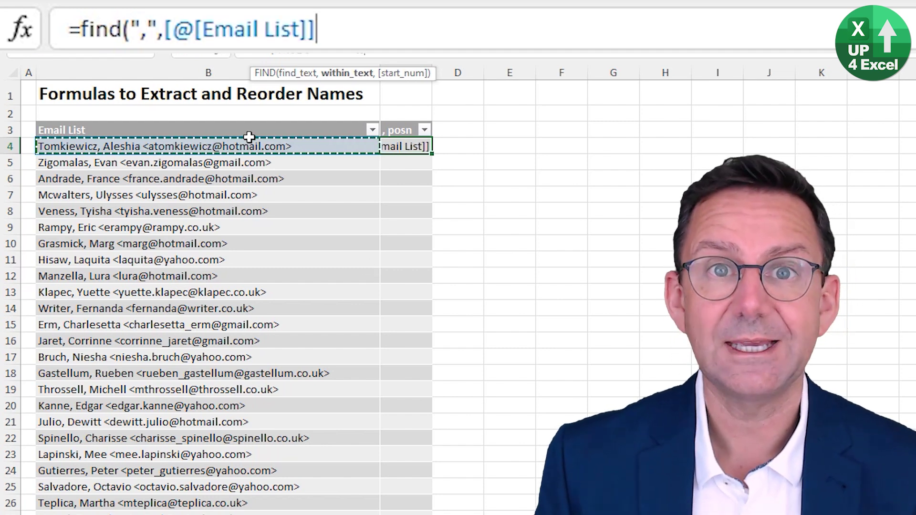
text())
key(Return)
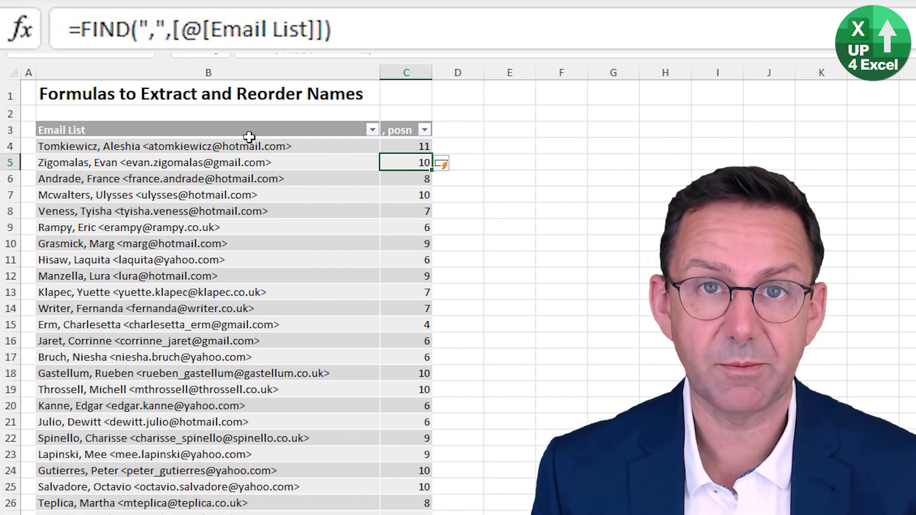
Check the comma positions against the email entries in rows 4 to 12
key(Up)
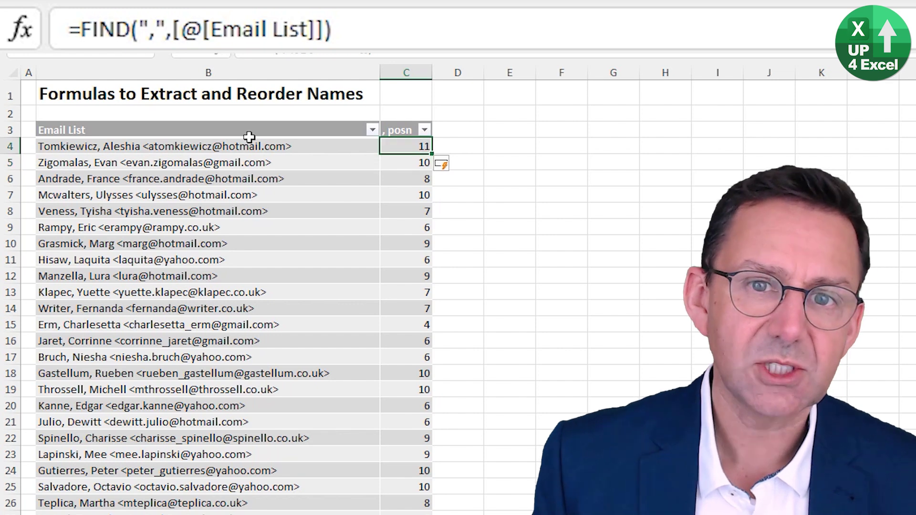
key(Down)
key(Down)
key(Down)
key(Down)
key(Down)
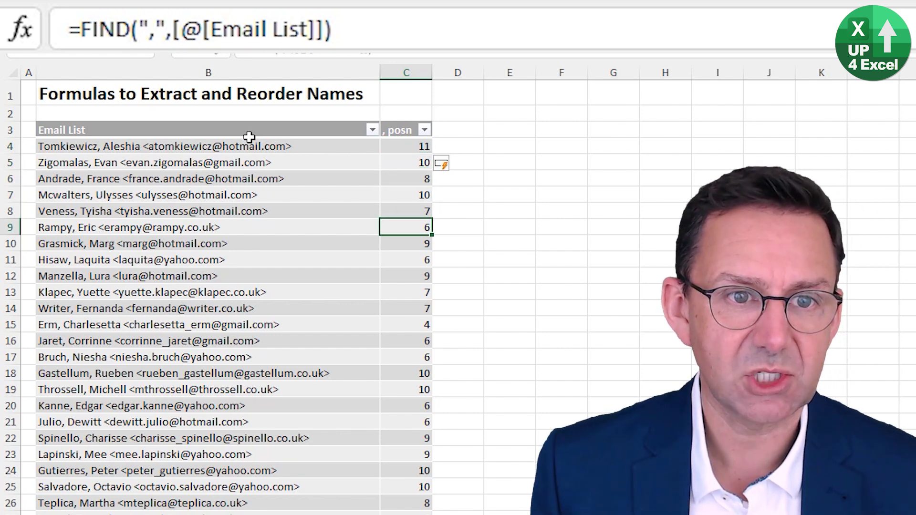
key(Left)
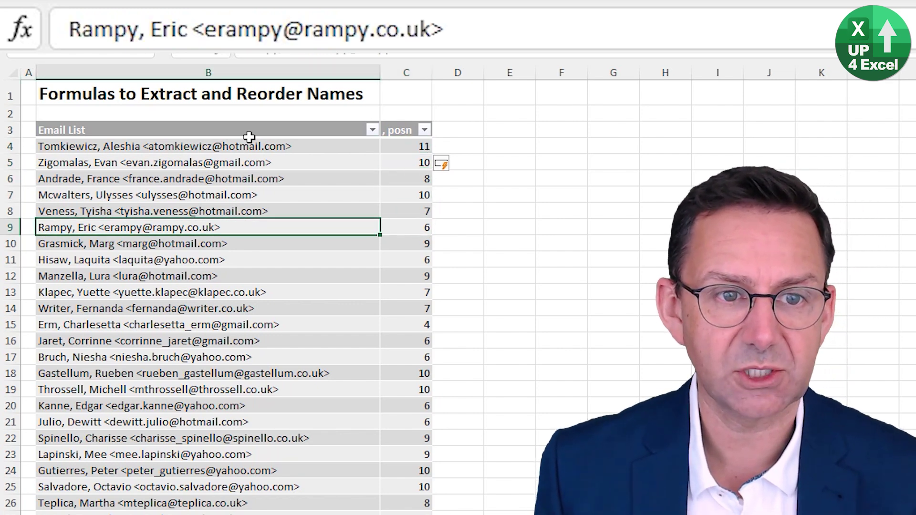
key(Down)
key(Down)
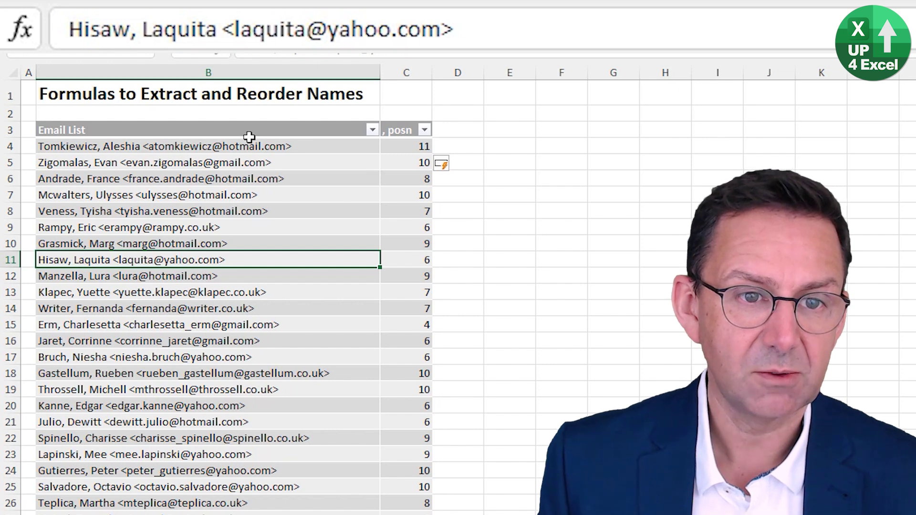
key(Right)
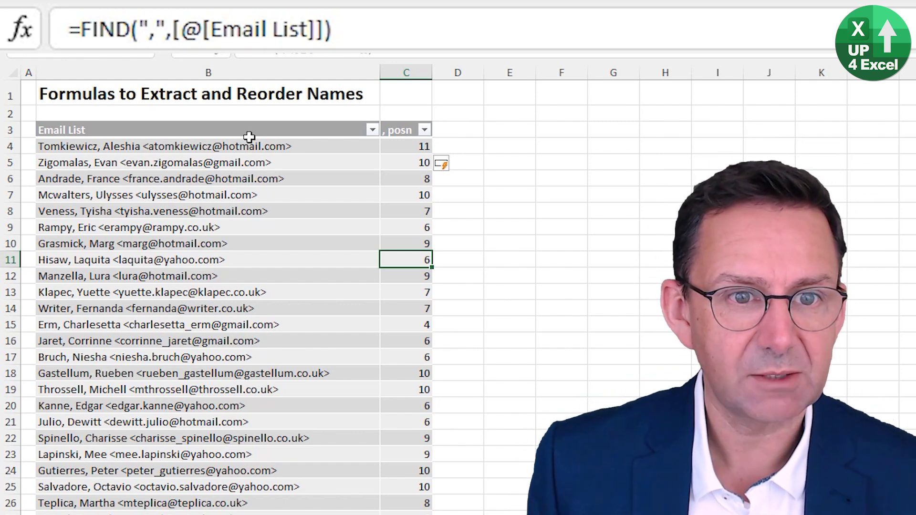
key(Right)
key(Down)
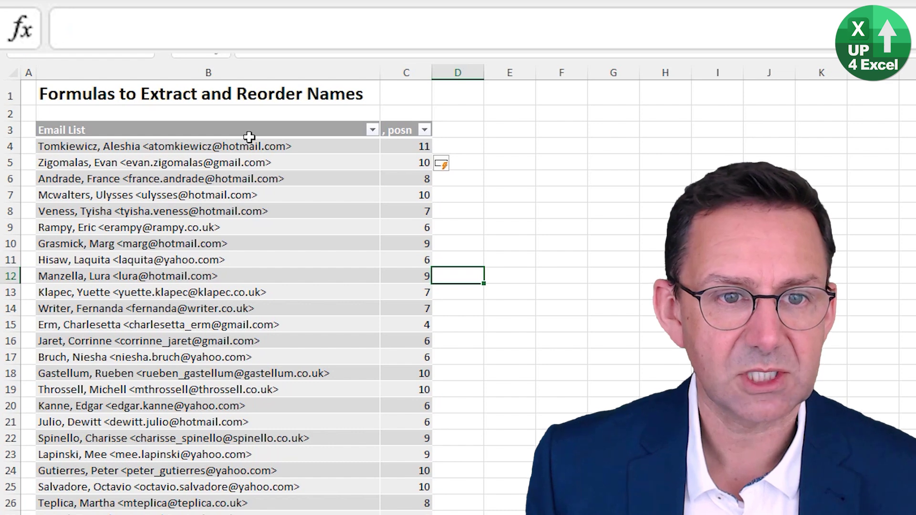
key(Left)
key(Left)
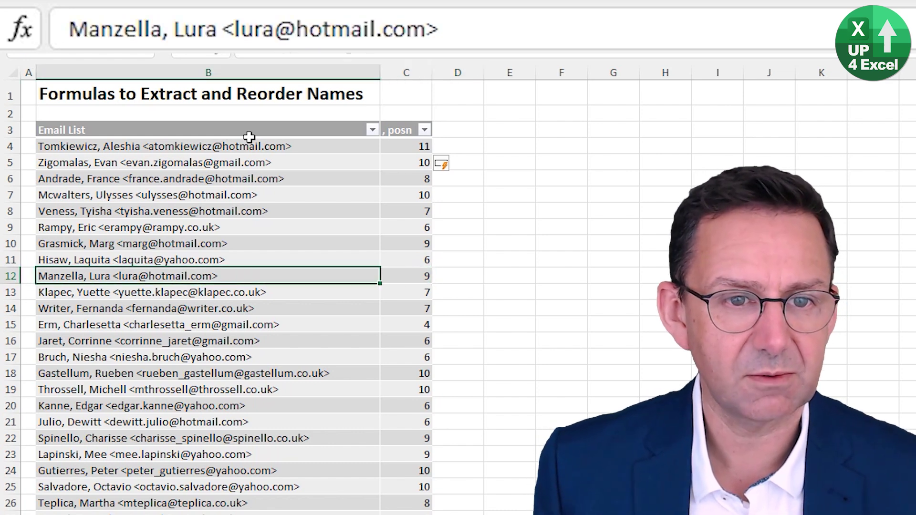
Add a column D to the table with =FIND("<",[@[Email List]]), entering the formula in D12
key(Right)
key(Right)
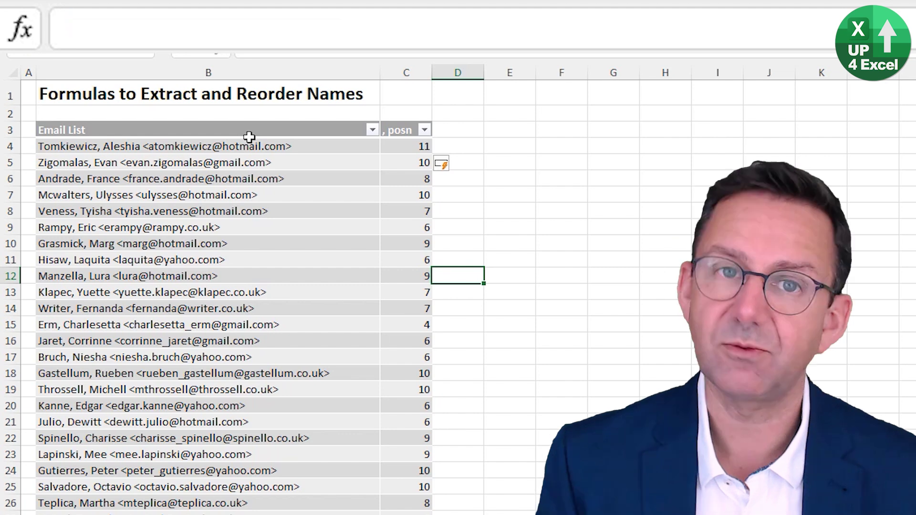
text(=)
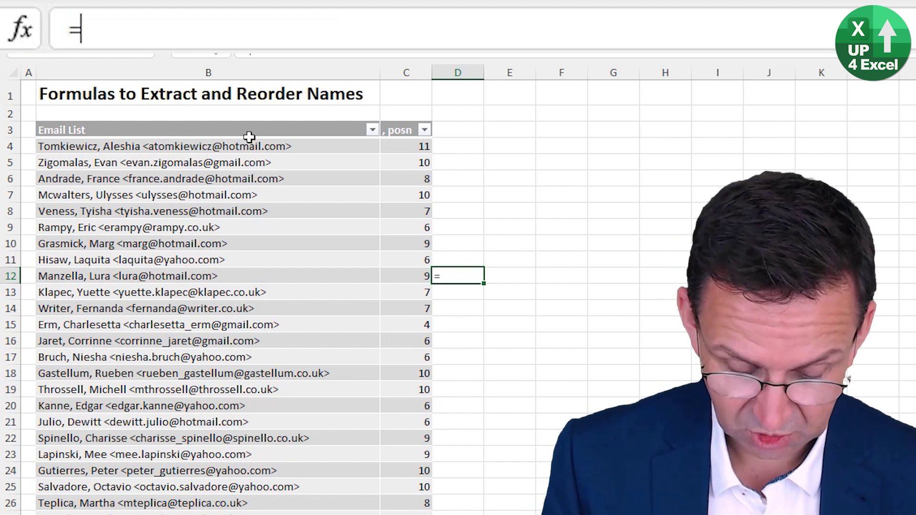
text(find("<")
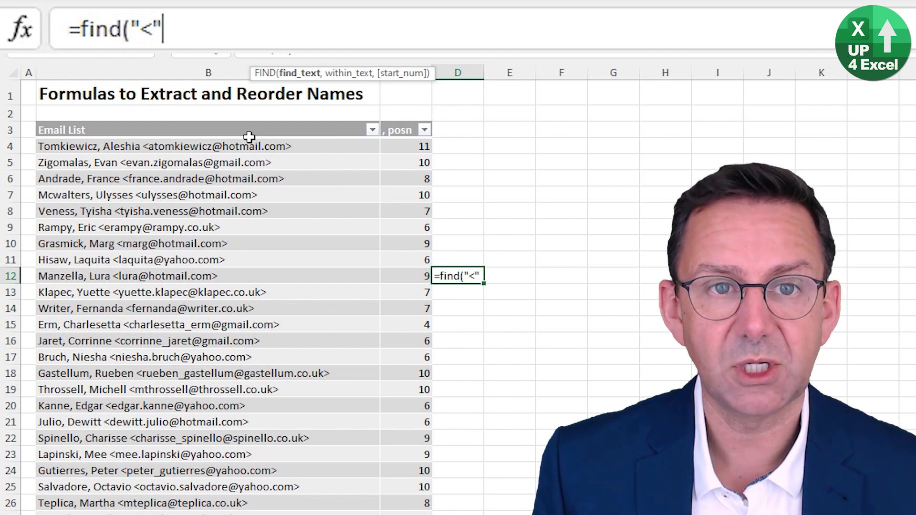
text(,)
key(Left)
key(Left)
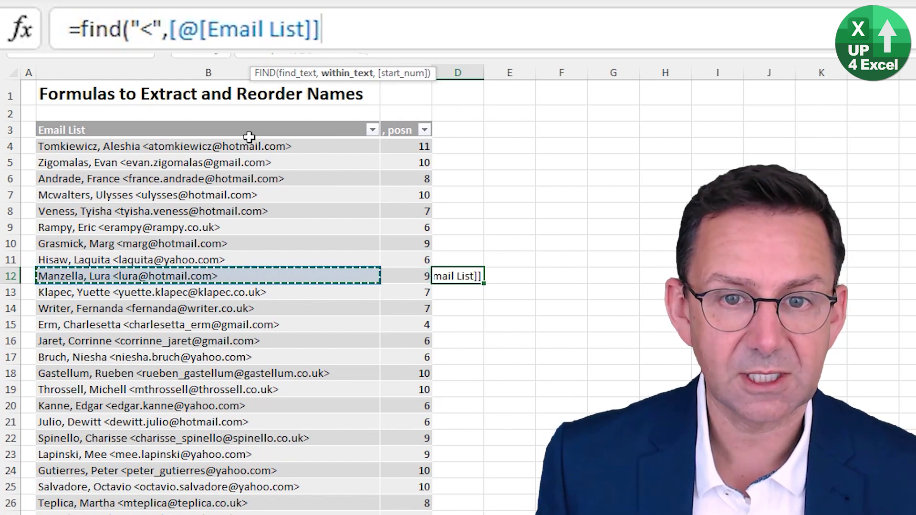
text())
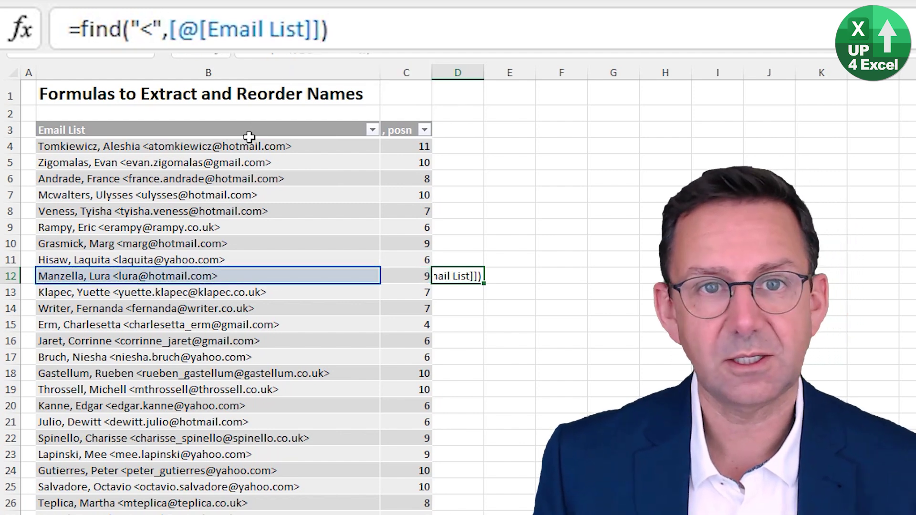
key(Return)
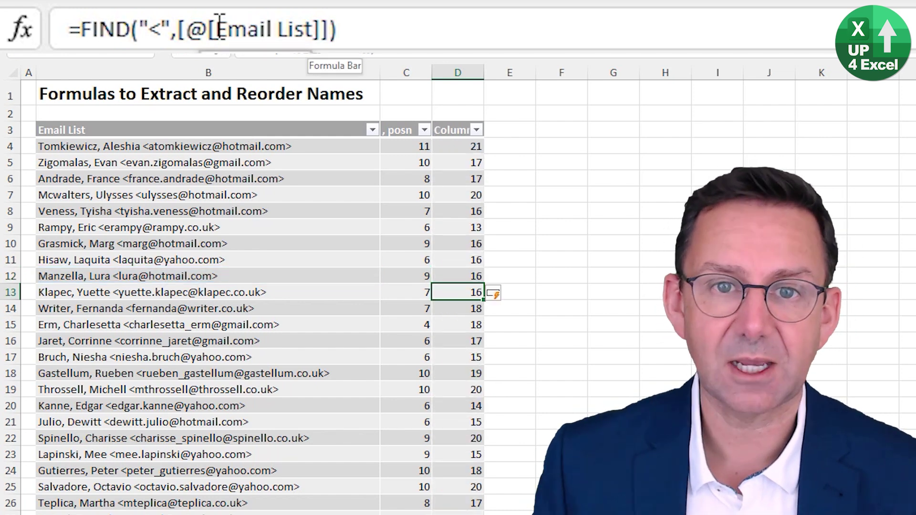
Rename the new column's header in D3 as "< posn"
click(447, 132)
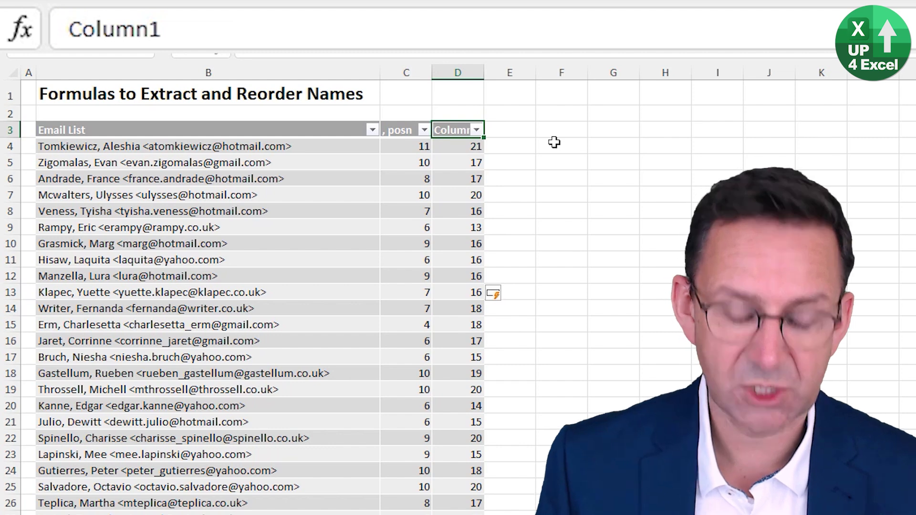
text(< posn)
key(Return)
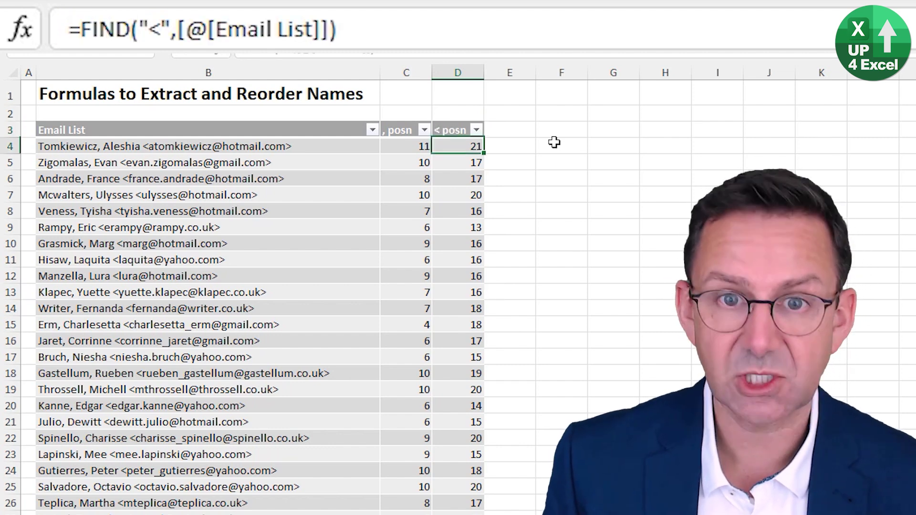
Examine the "< posn" results and compare them with the comma positions in row 12
drag(477, 320, 477, 313)
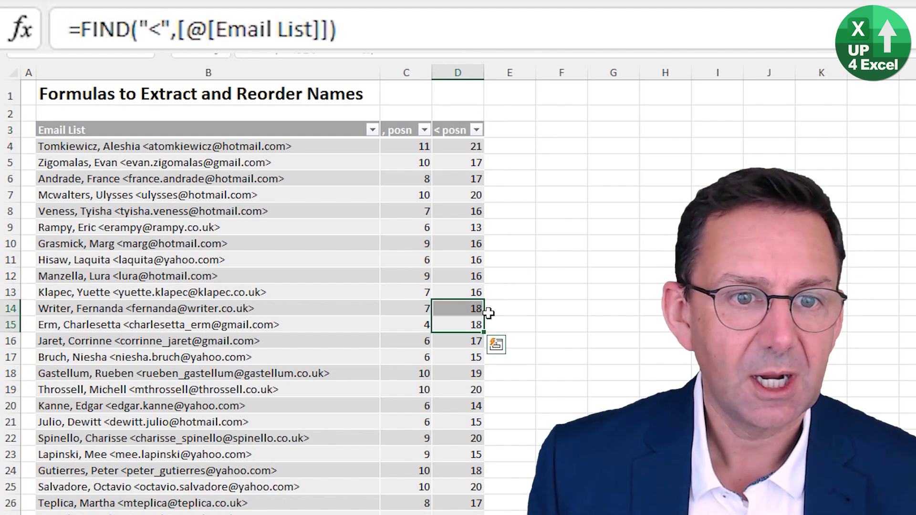
key(Up)
key(Up)
key(Up)
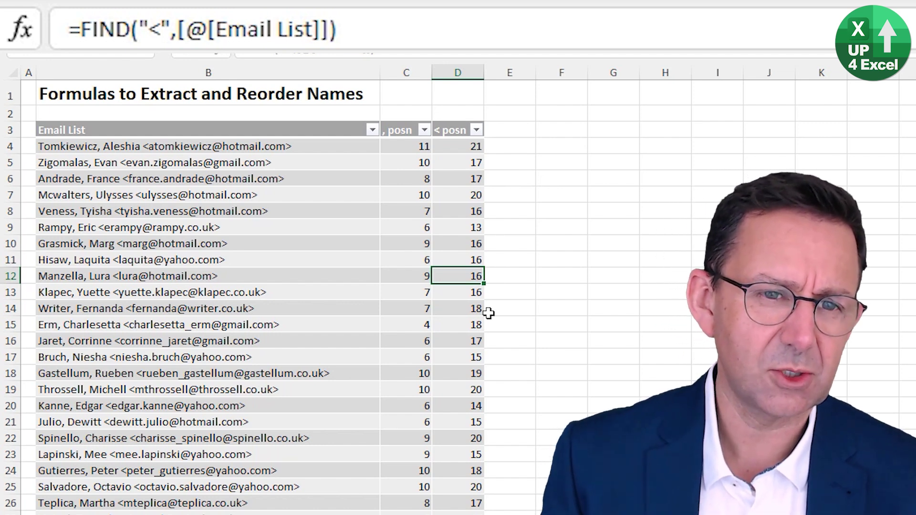
key(Right)
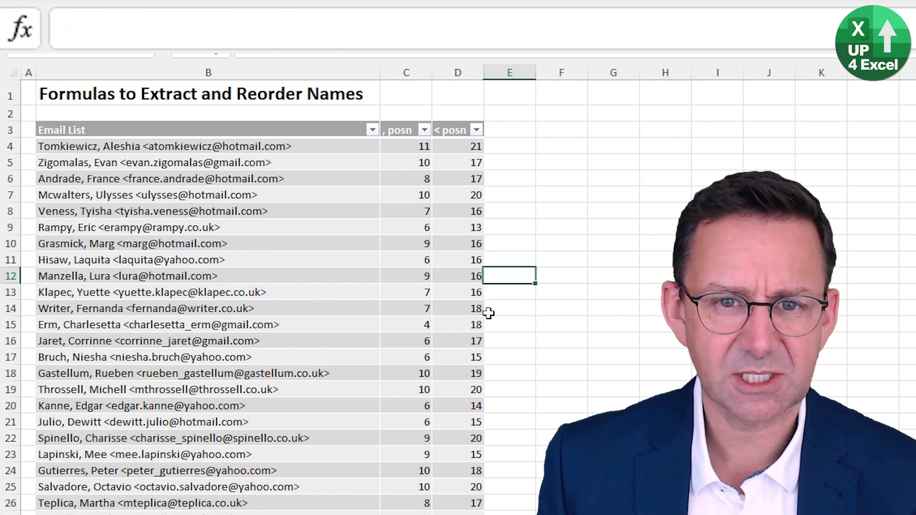
key(Left)
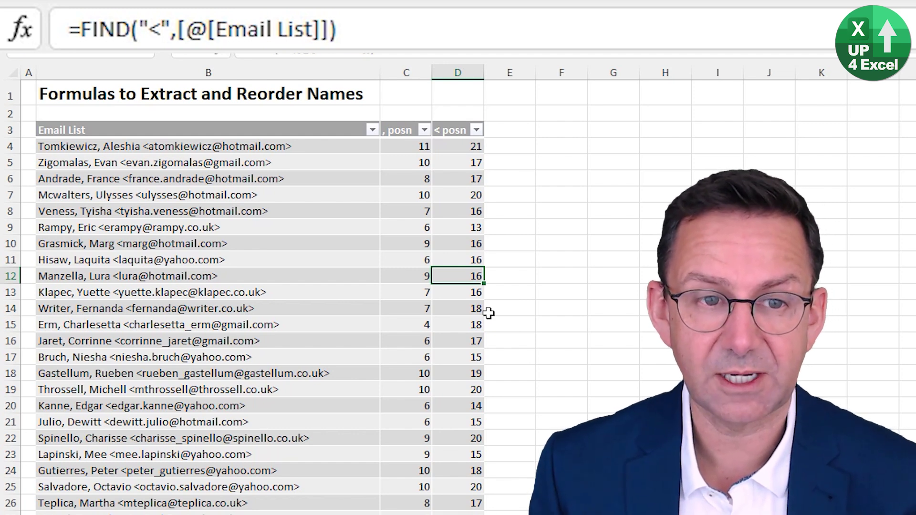
key(Left)
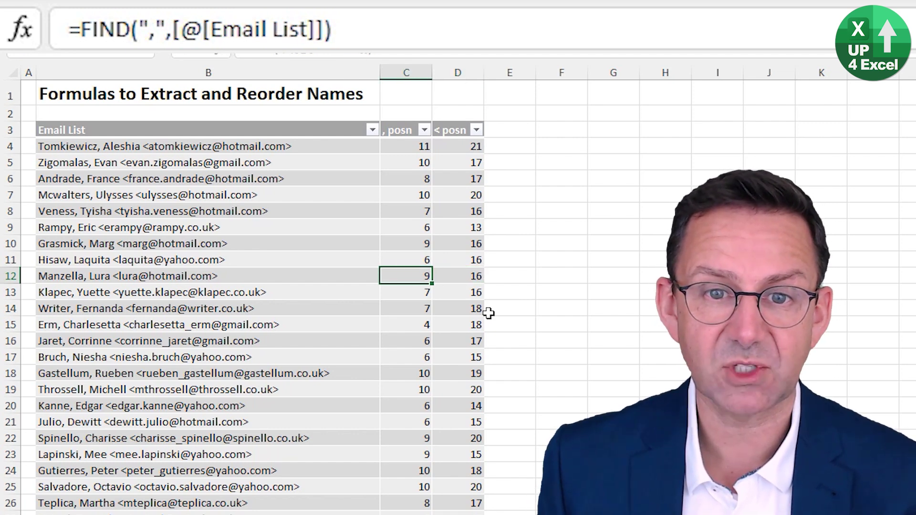
key(Right)
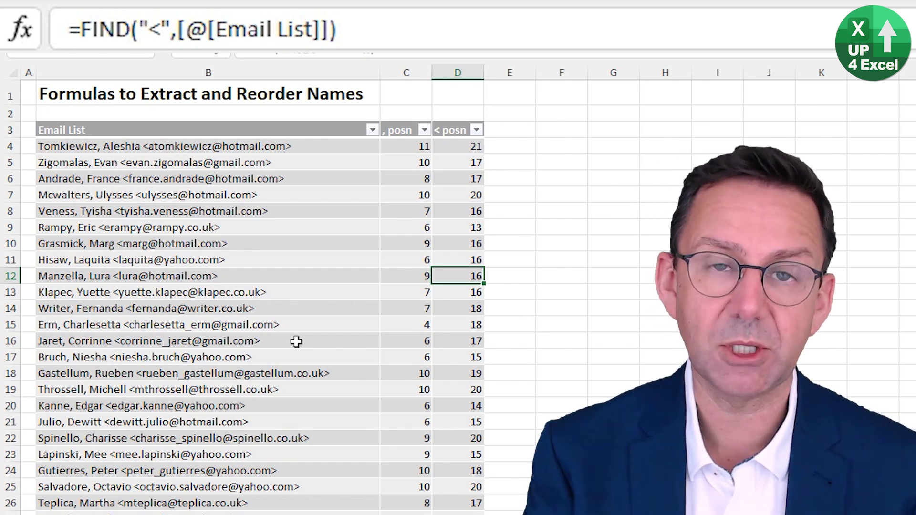
Add a column E to the table by entering the header "Last Name" in E3
click(490, 161)
click(504, 128)
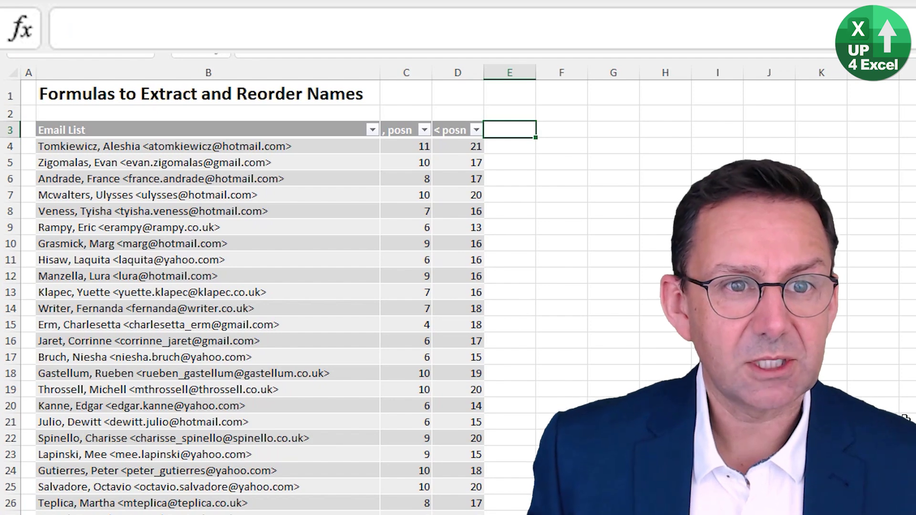
key(Down)
scroll(905, 419, down, 3)
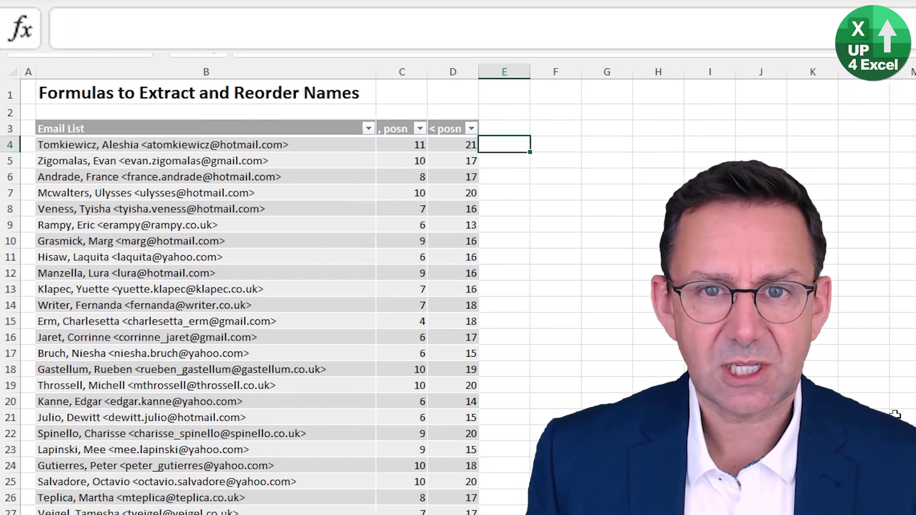
key(Up)
text(Last Name)
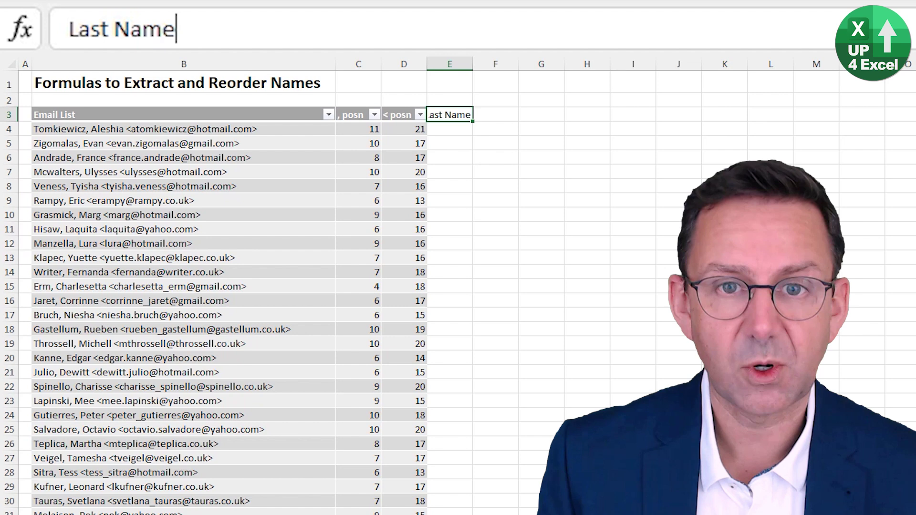
key(Return)
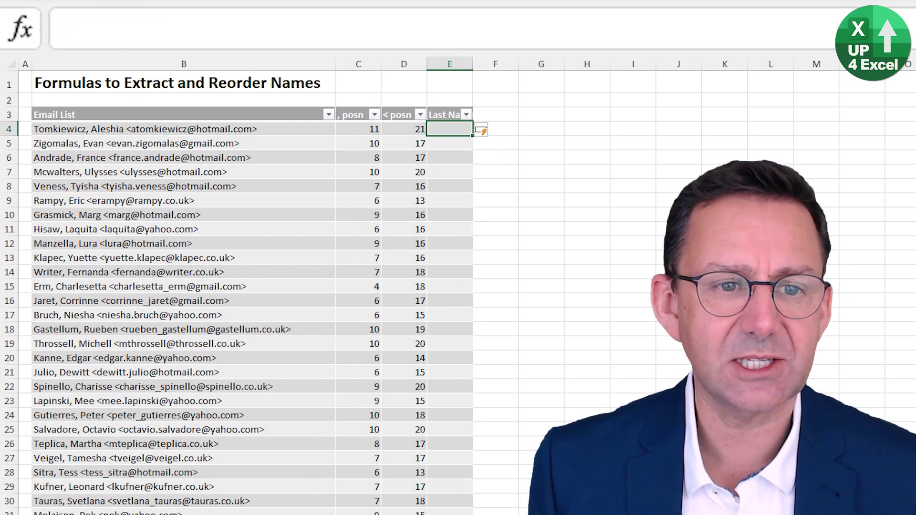
Enter =LEFT([@[Email List]],[@[, posn]]) in E4 to fill the Last Name column, and autofit column E's width
key(Left)
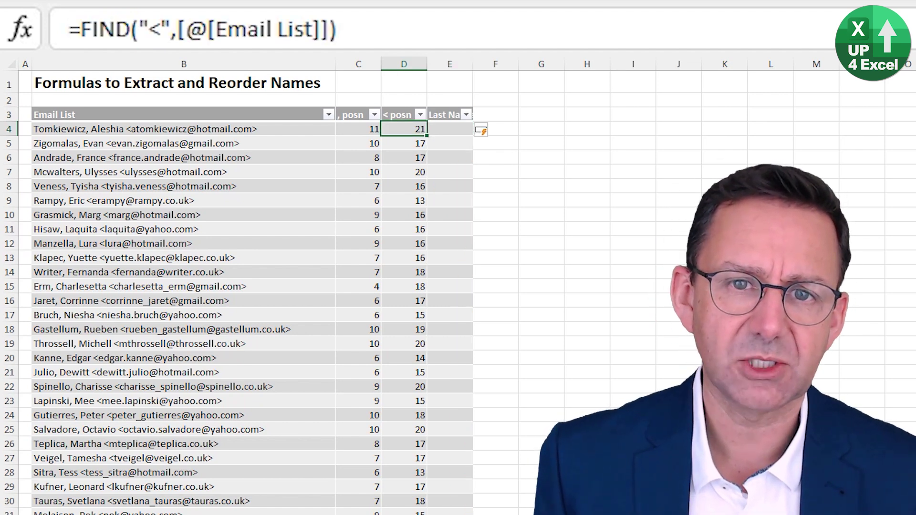
key(Left)
key(Right)
key(Right)
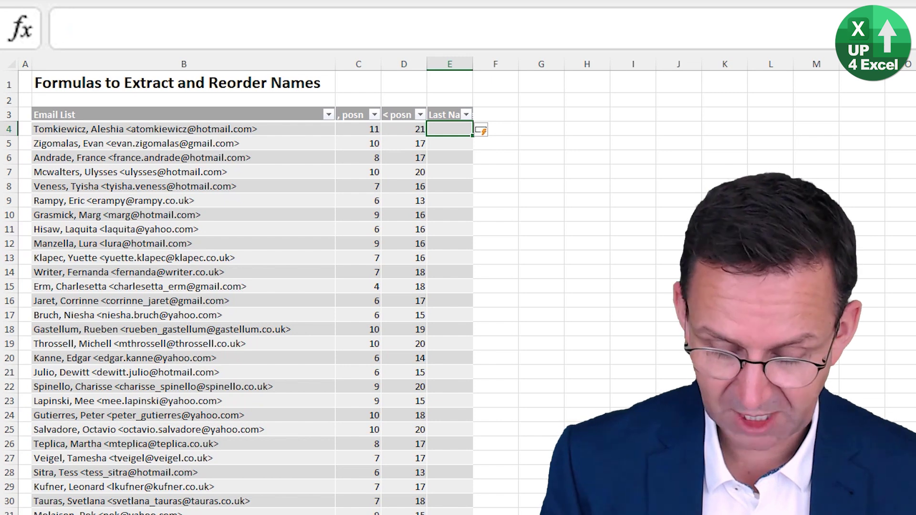
text(=left)
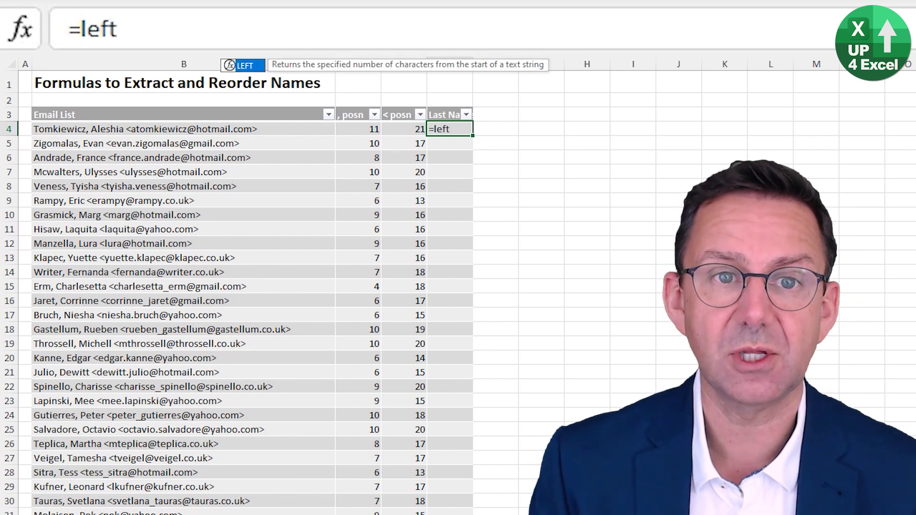
key(Tab)
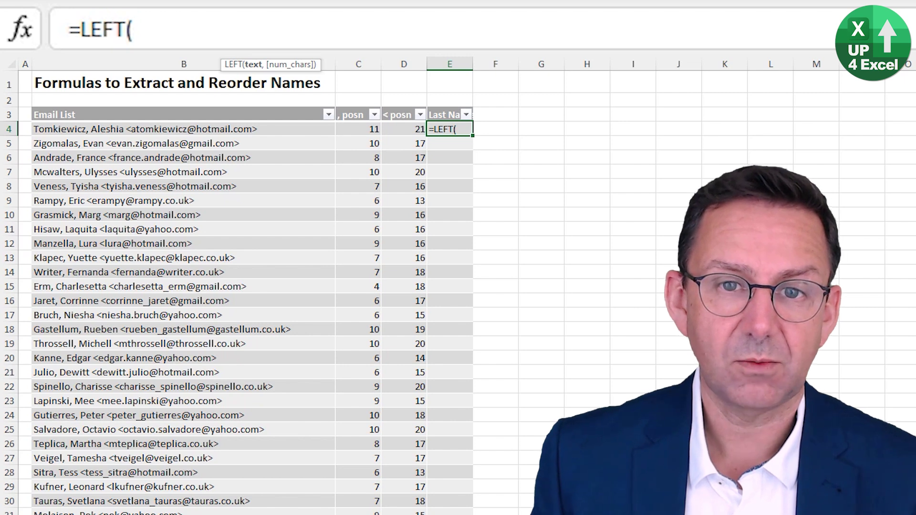
key(Left)
key(Left)
key(Left)
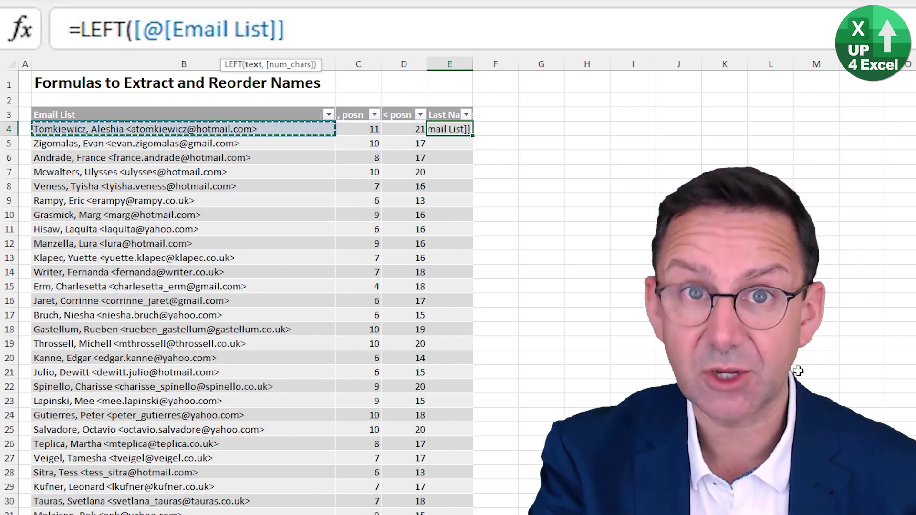
text(,[@[, posn)
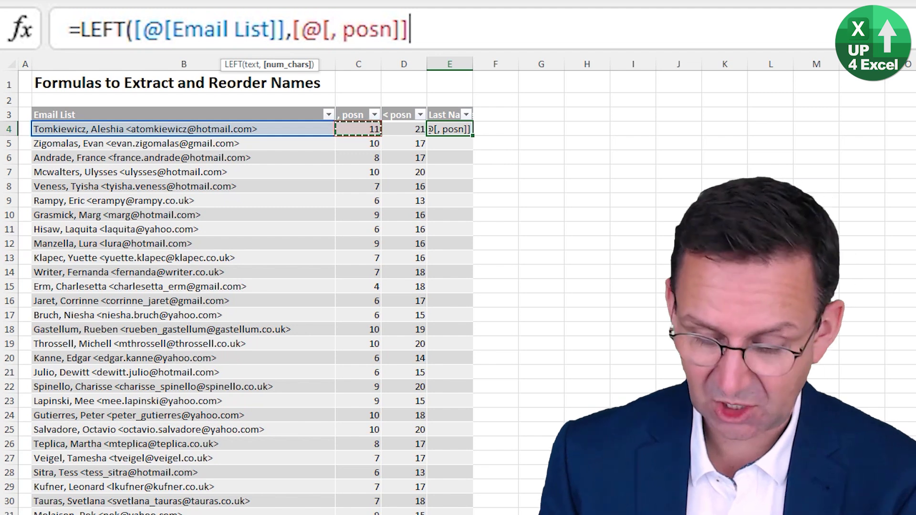
text())
key(Return)
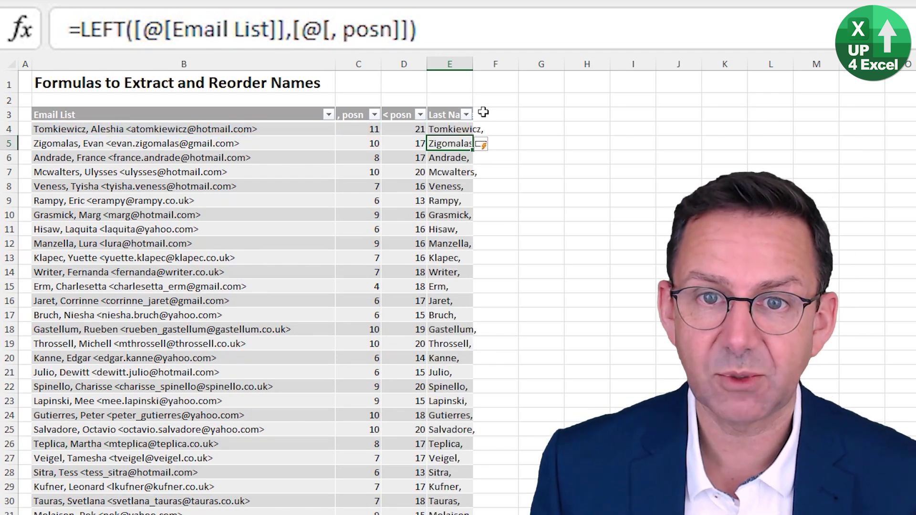
double_click(473, 64)
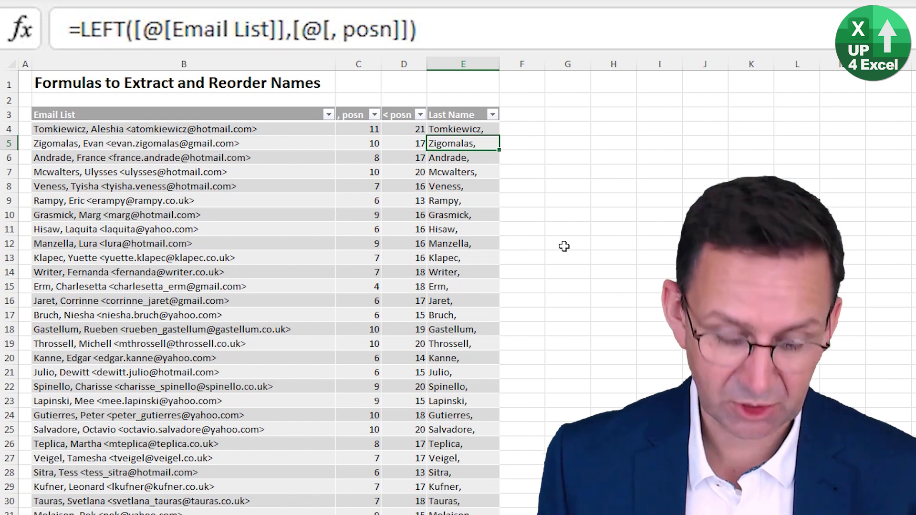
Edit the Last Name formula in E5 to =LEFT([@[Email List]],[@[, posn]]-1) so the comma is left out
key(F2)
key(Left)
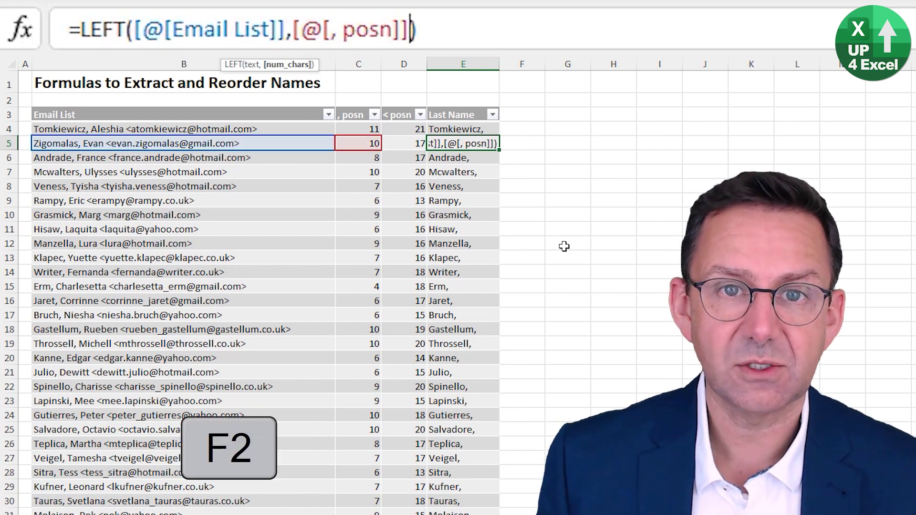
text(-1)
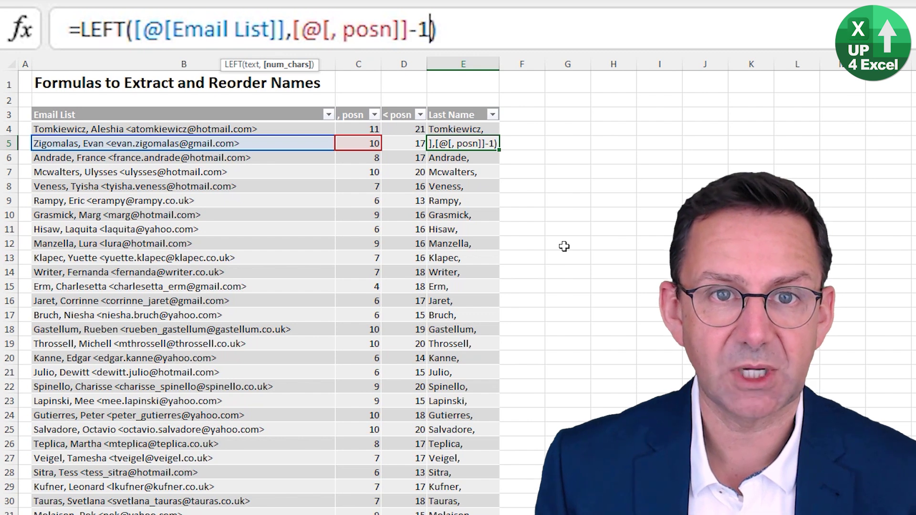
key(Return)
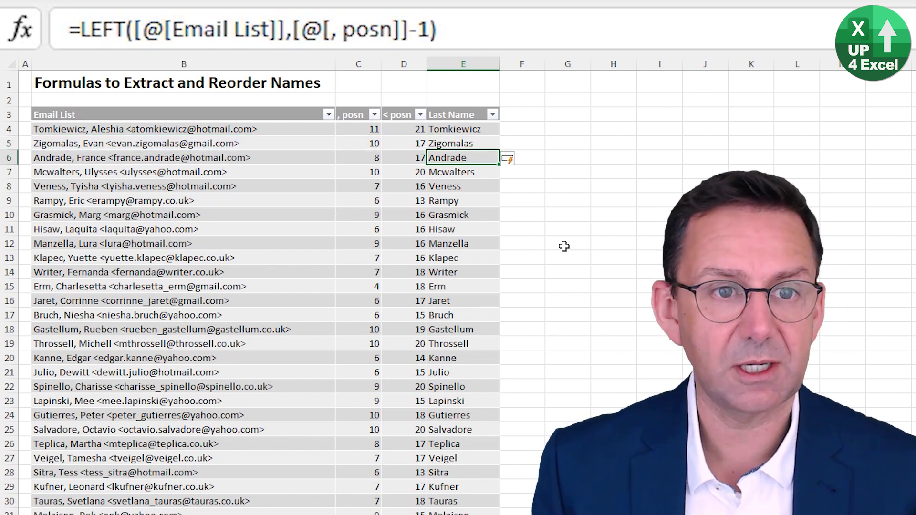
Add a column F to the table by entering the header "first Name" in F3
key(Up)
key(Up)
key(Up)
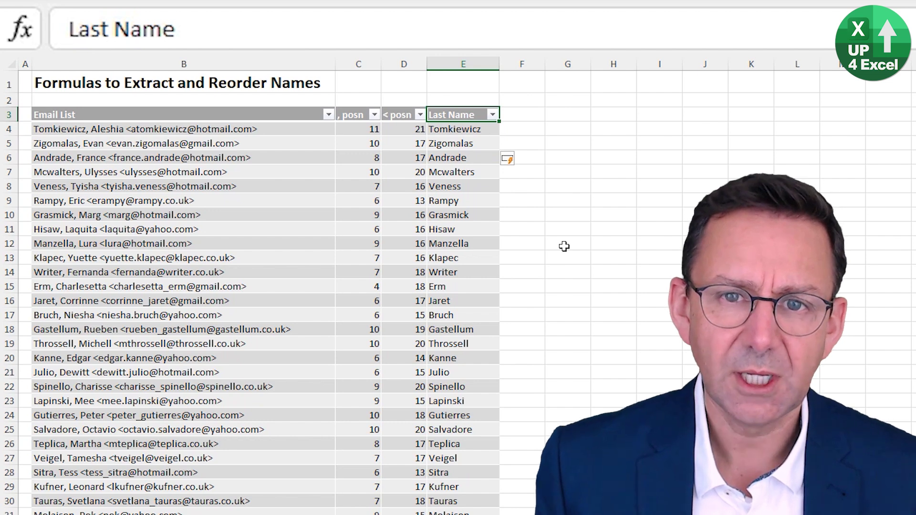
key(Right)
text(first)
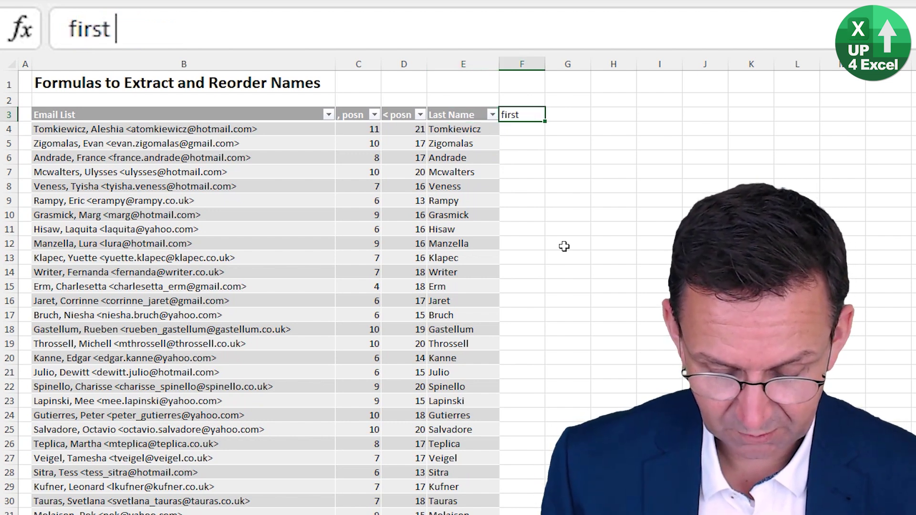
text( Name)
key(Return)
Correct the header in F3 to "First Name" and autofit column F's width
key(Up)
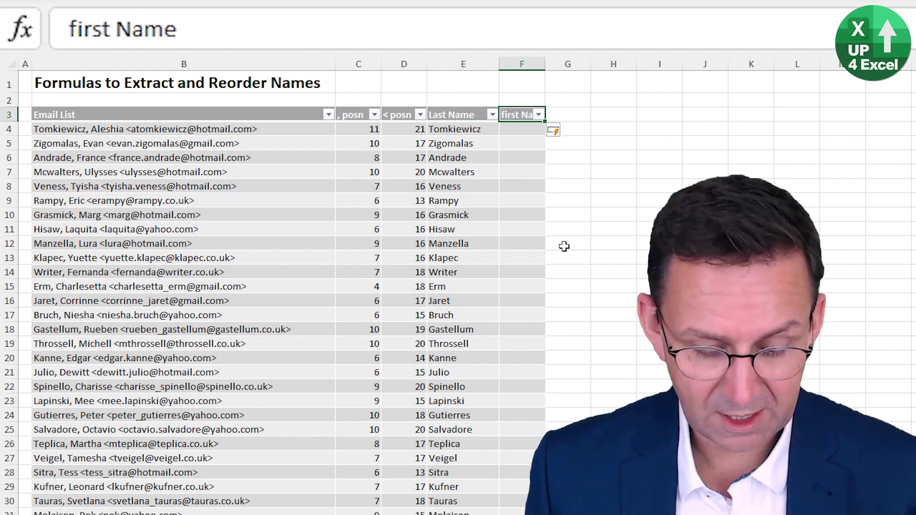
key(F2)
key(ctrl+Left)
key(ctrl+Left)
key(Delete)
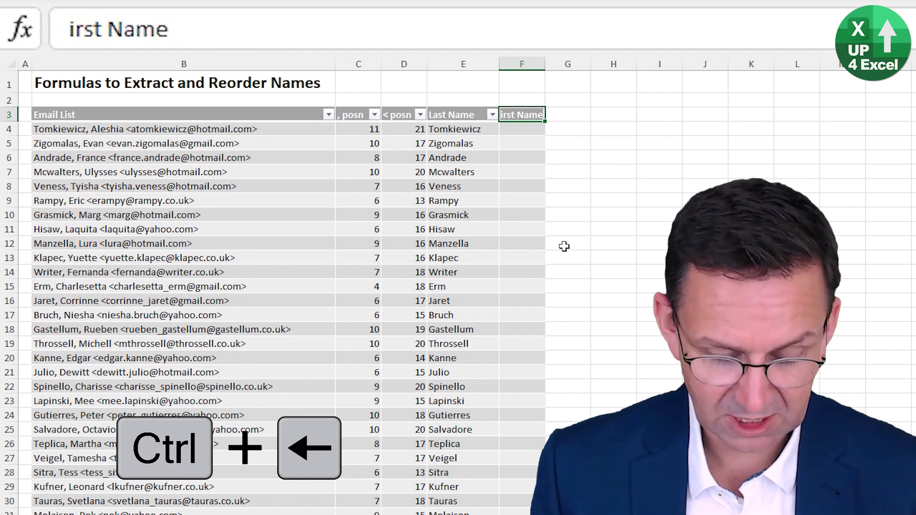
text(F)
key(Return)
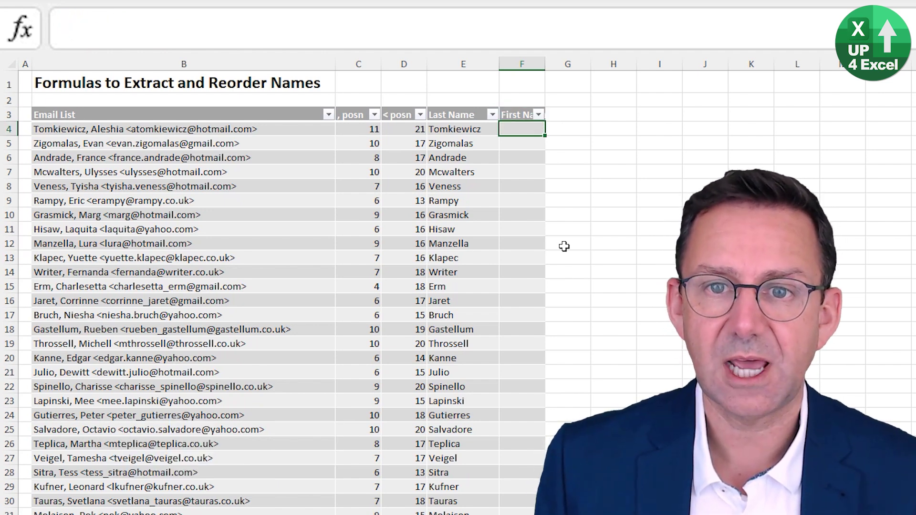
double_click(546, 64)
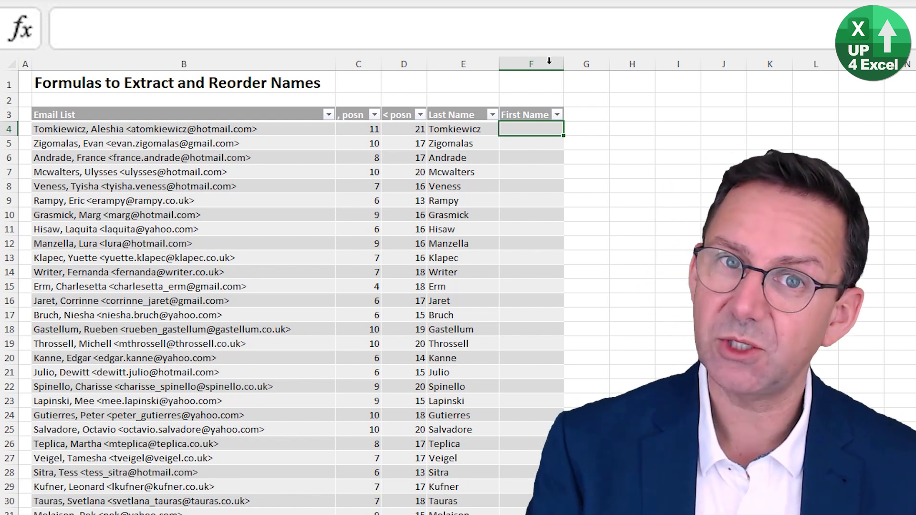
Start a MID formula in F4 with [@[Email List]] as the text and [@[, posn]]+2 as the start number
text(=mid)
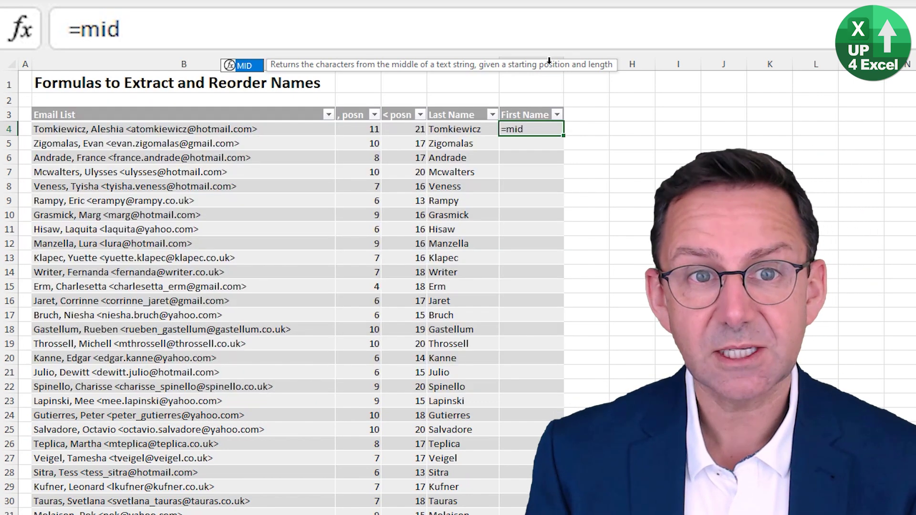
text(()
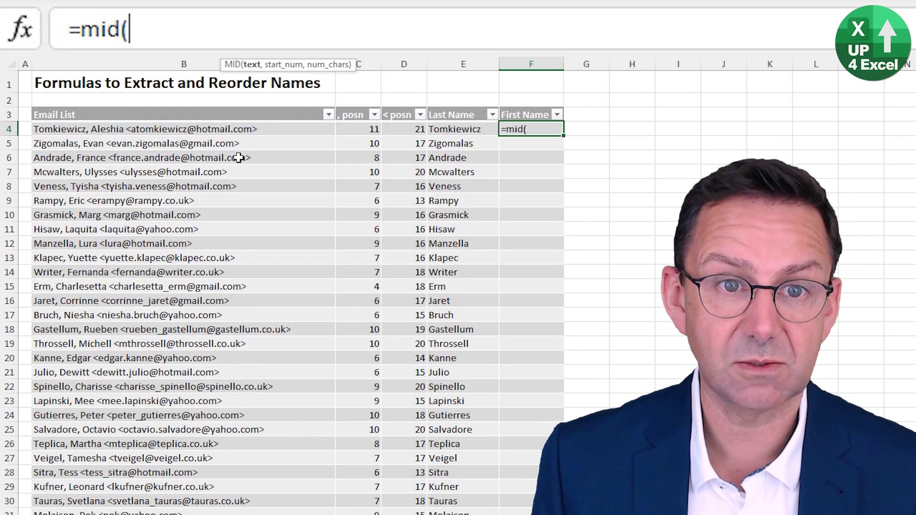
click(243, 130)
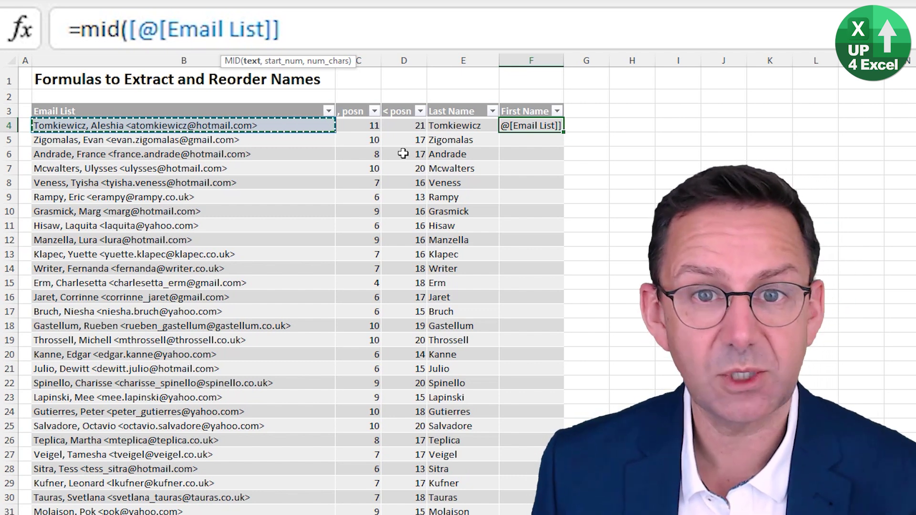
click(321, 111)
click(320, 124)
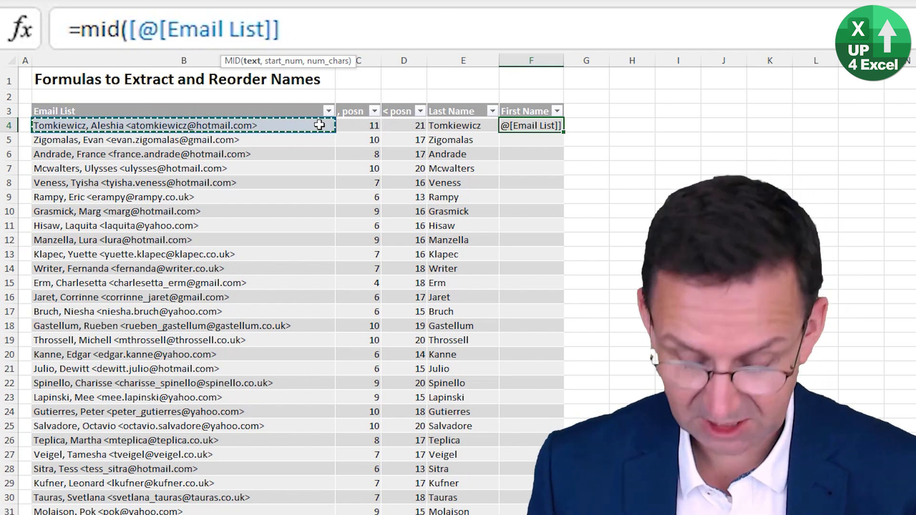
text(,)
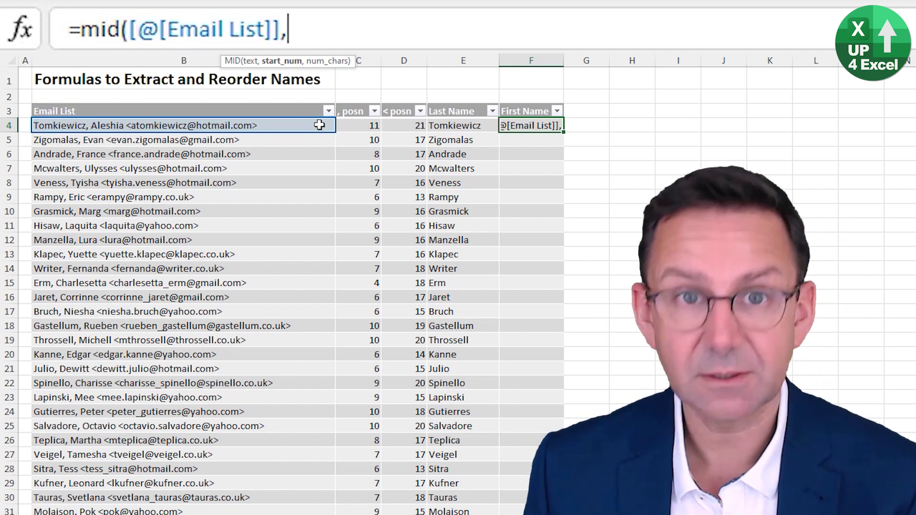
click(354, 126)
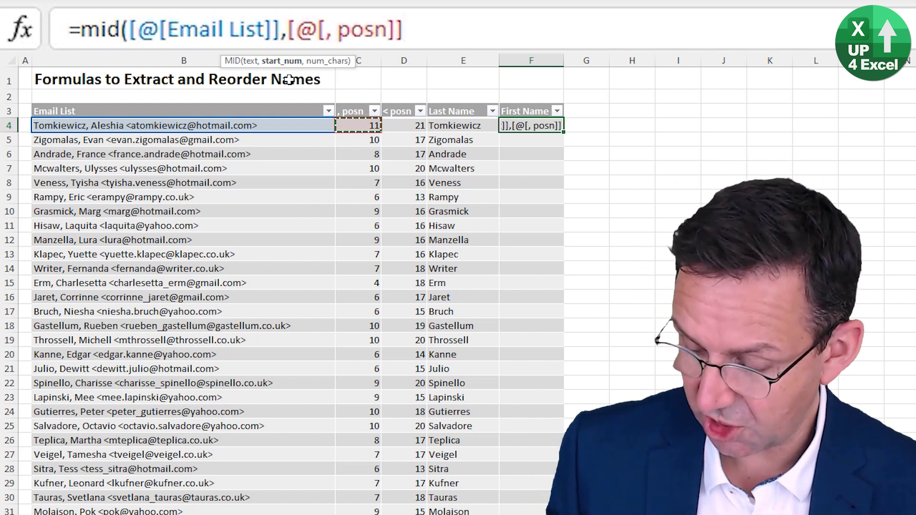
text(+2)
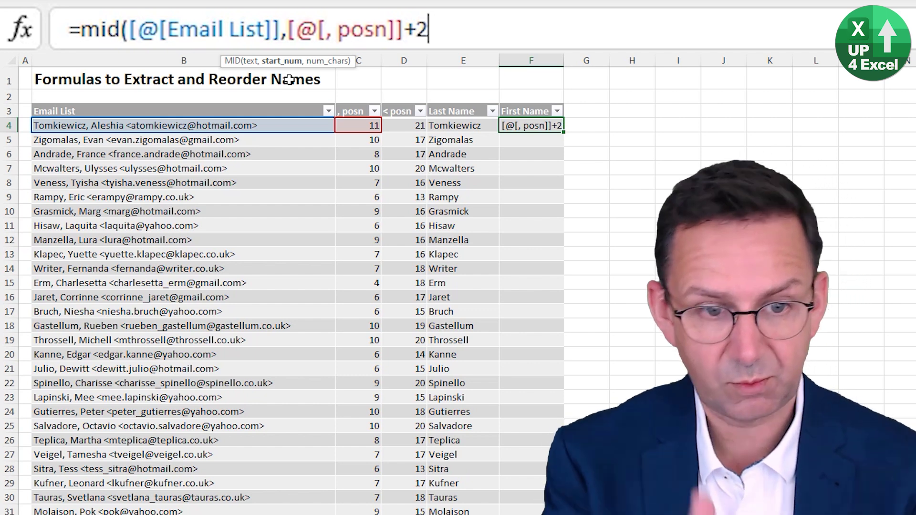
Complete the MID formula in F4 with [@[< posn]]-[@[, posn]]-3 as the number of characters, filling the First Name column
text(,)
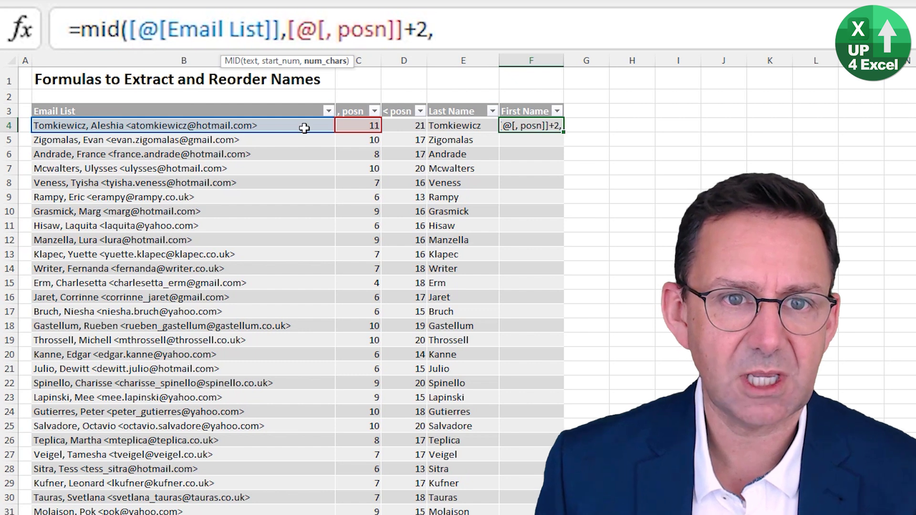
click(416, 126)
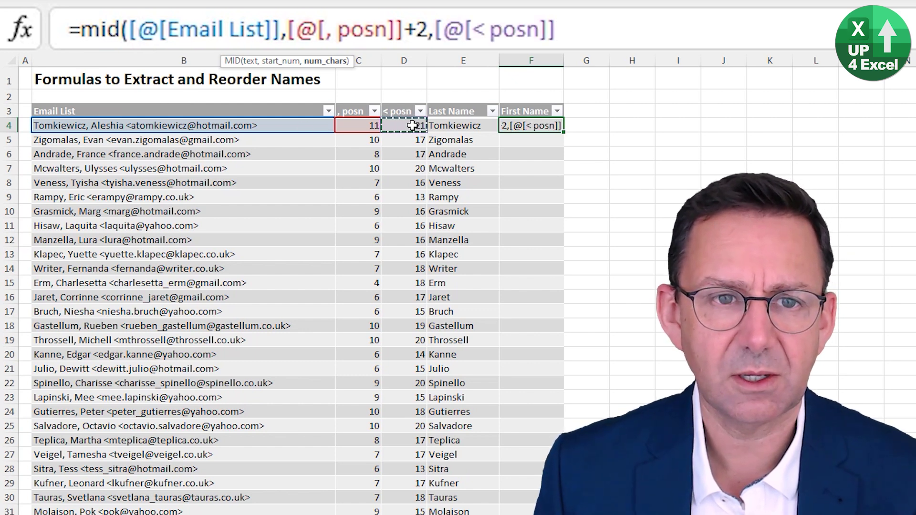
text(-)
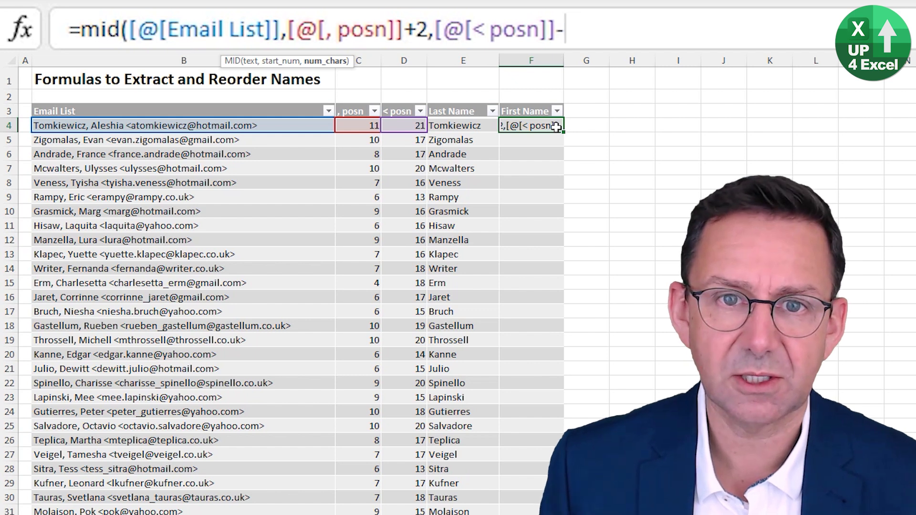
click(368, 126)
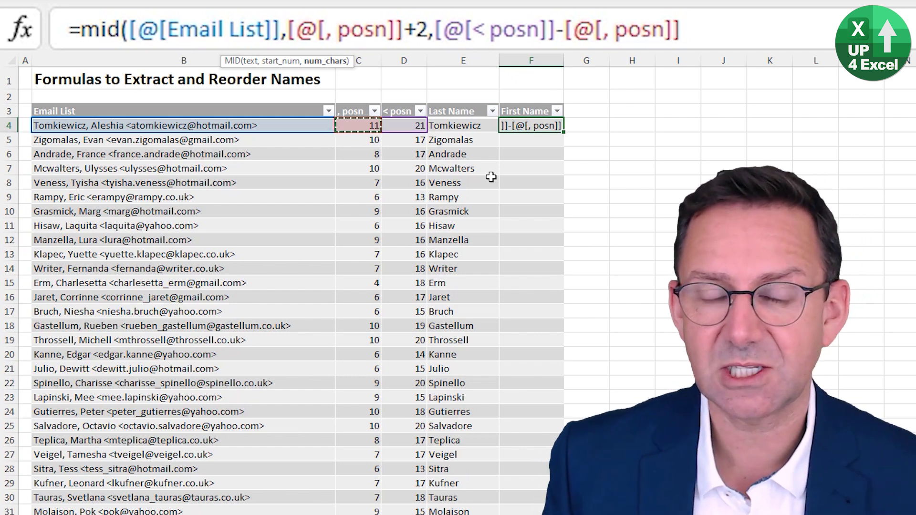
text(-3)
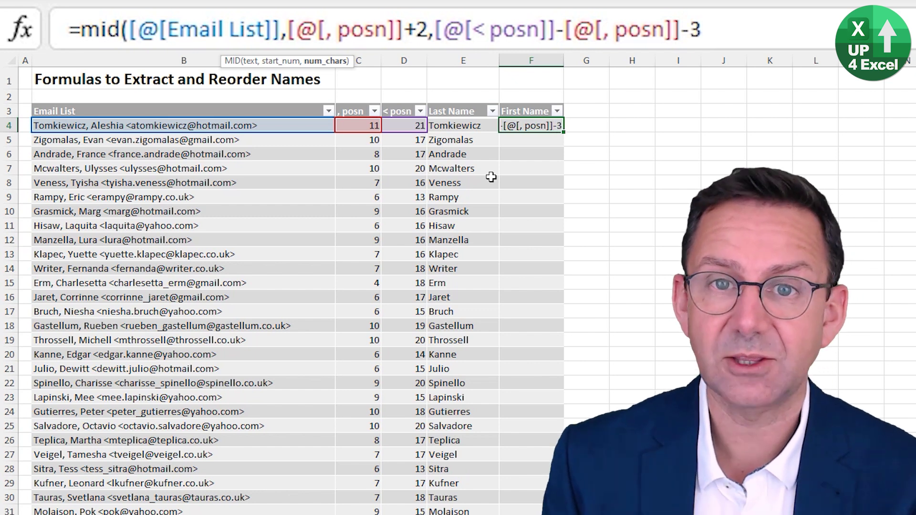
text())
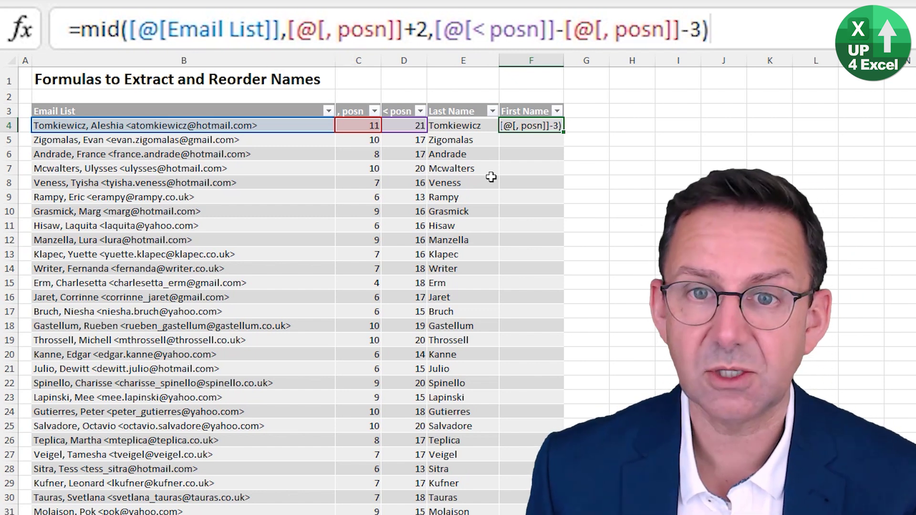
key(Return)
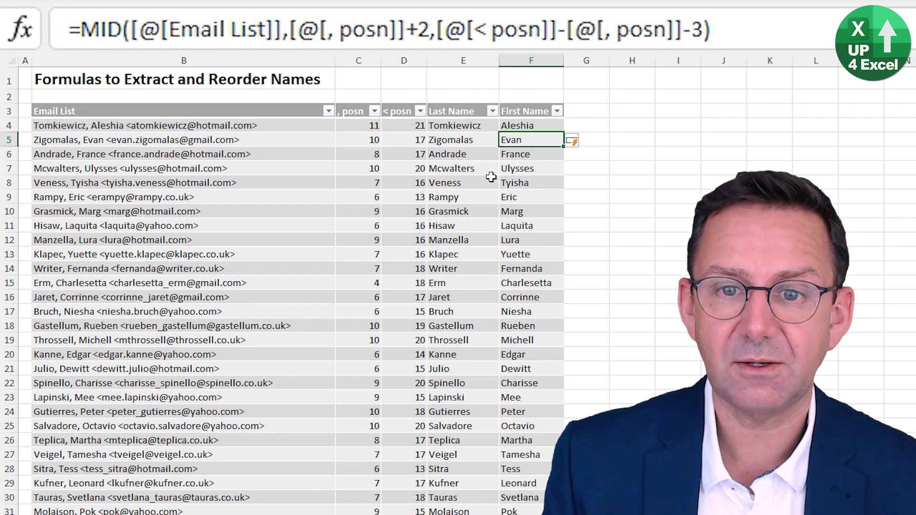
Add a column G to the table by entering the header "Full Name" in G3
click(504, 258)
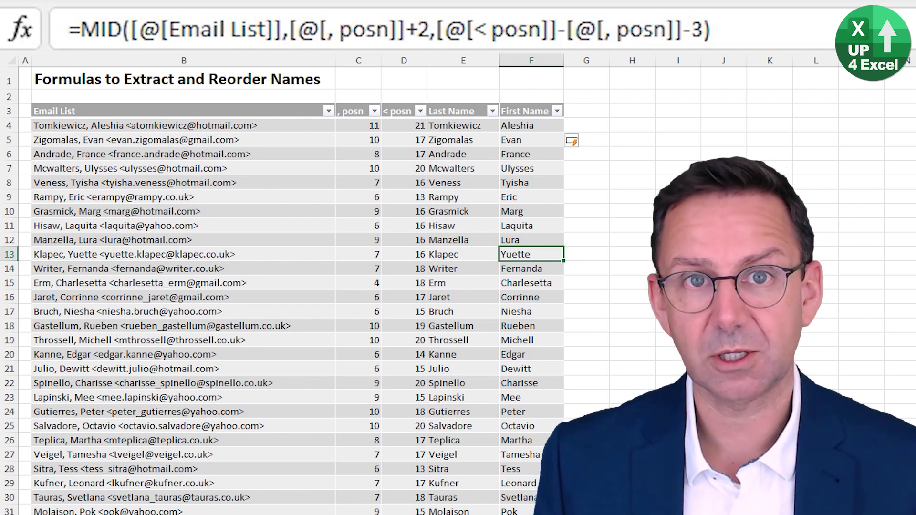
key(ctrl+Up)
key(Right)
text(F)
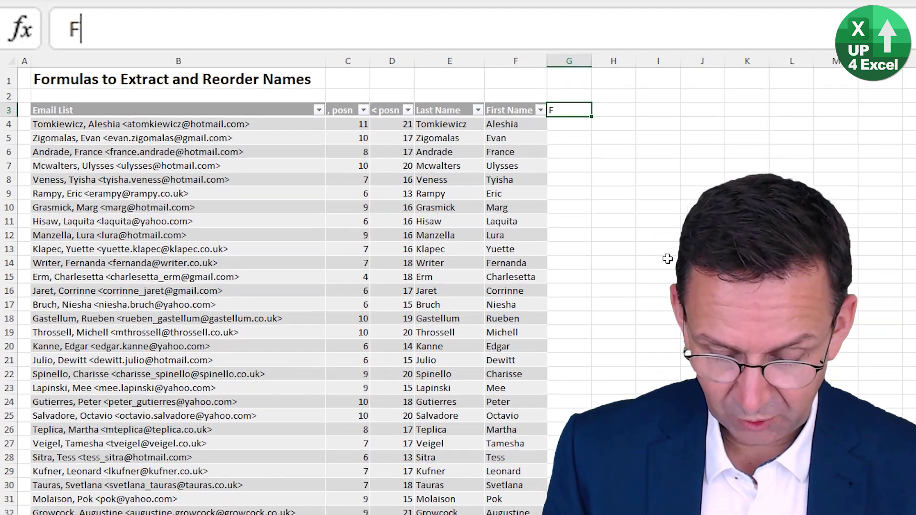
text(ull Name)
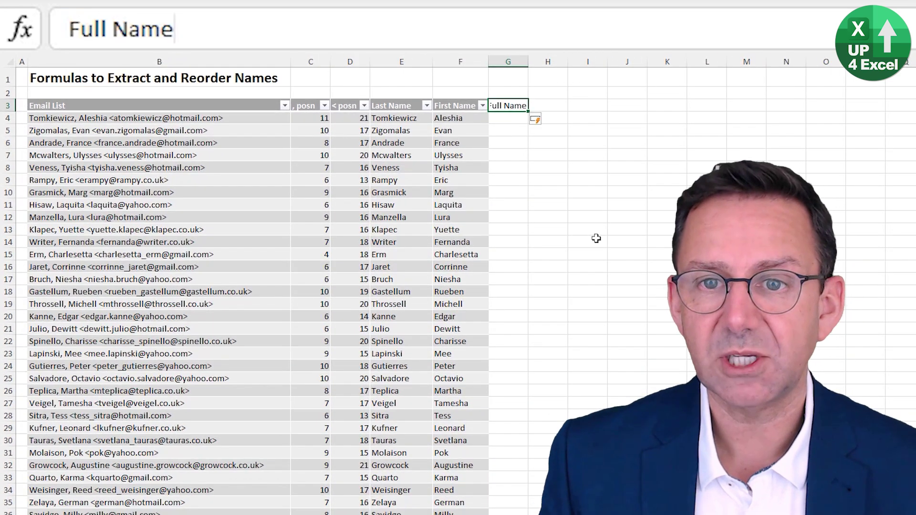
key(Return)
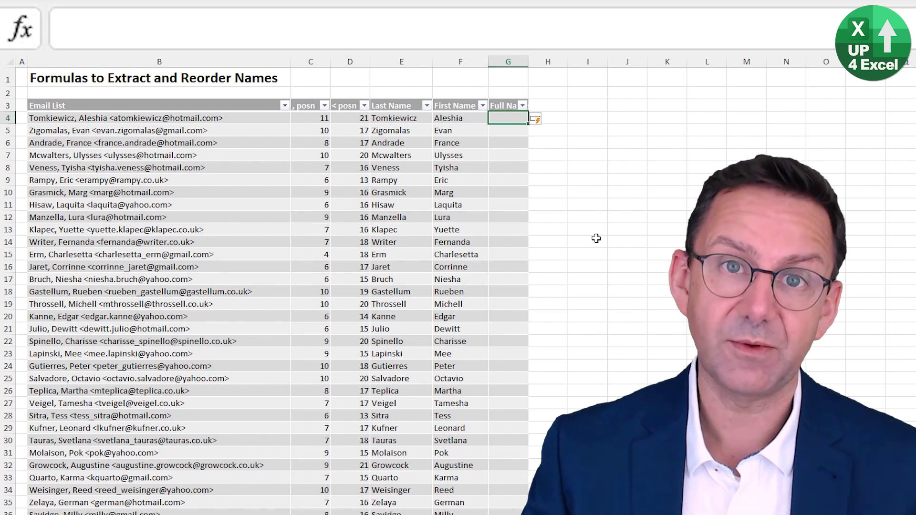
Fill the Full Name column with =[@[First Name]]&" "&[@[Last Name]] and autofit column G's width
text(=)
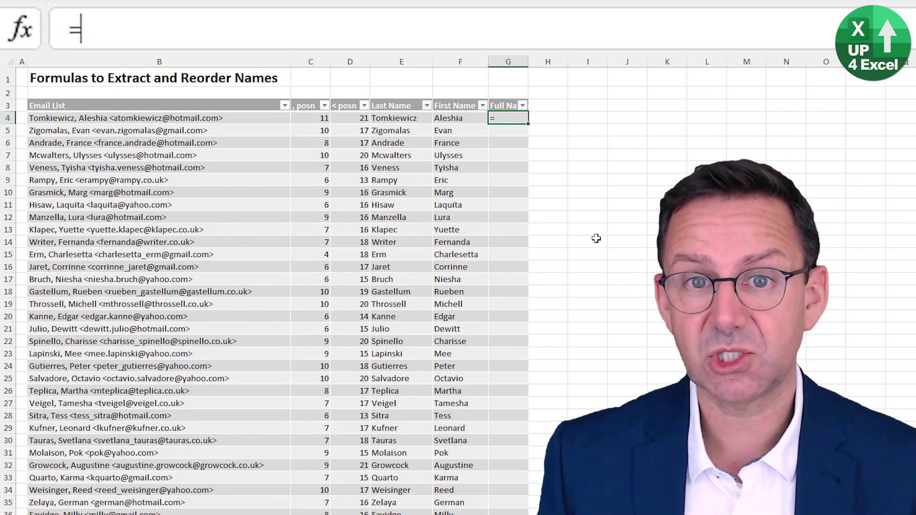
key(Left)
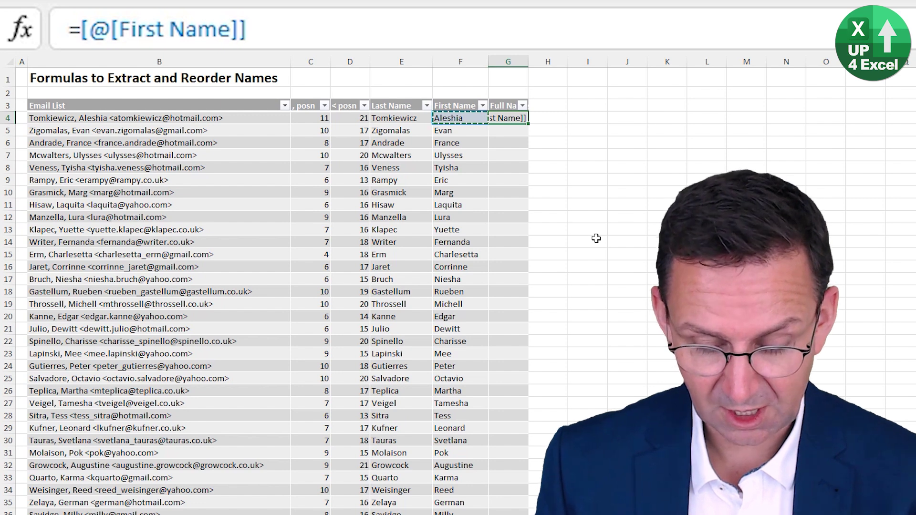
text(&" ")
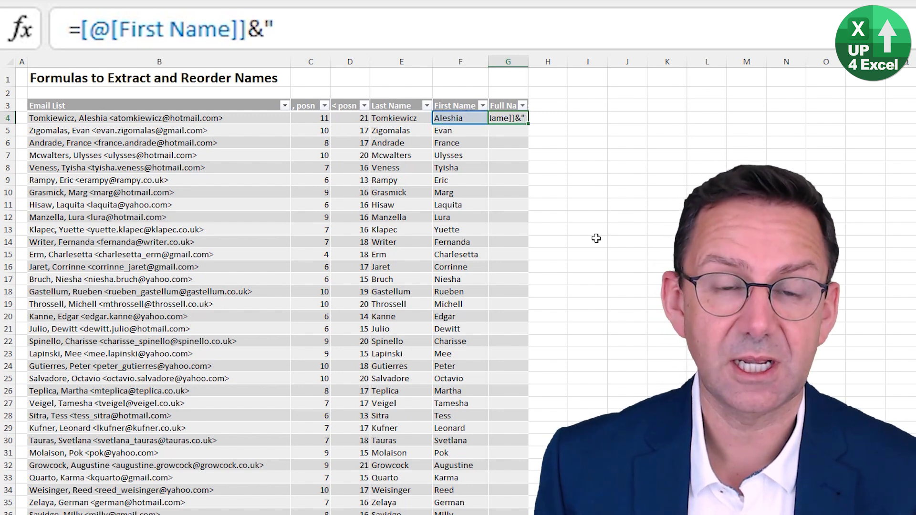
text(&)
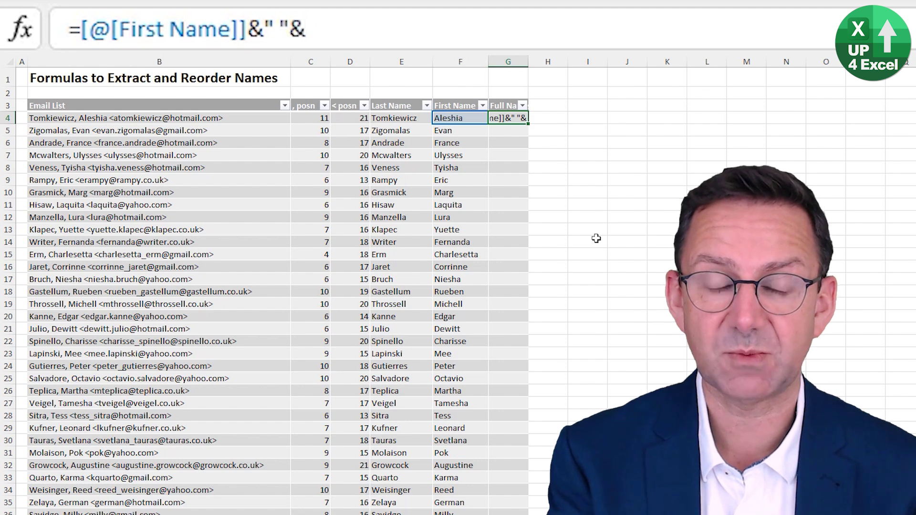
click(406, 118)
key(Return)
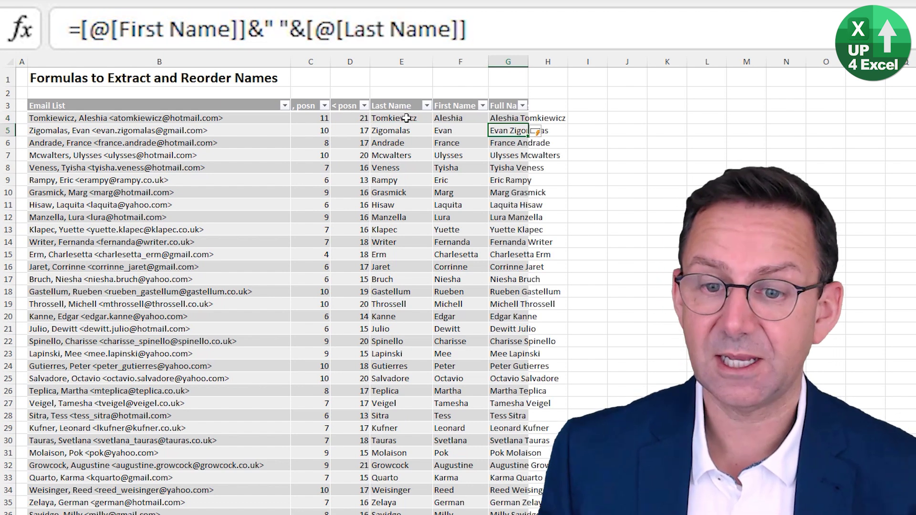
double_click(528, 62)
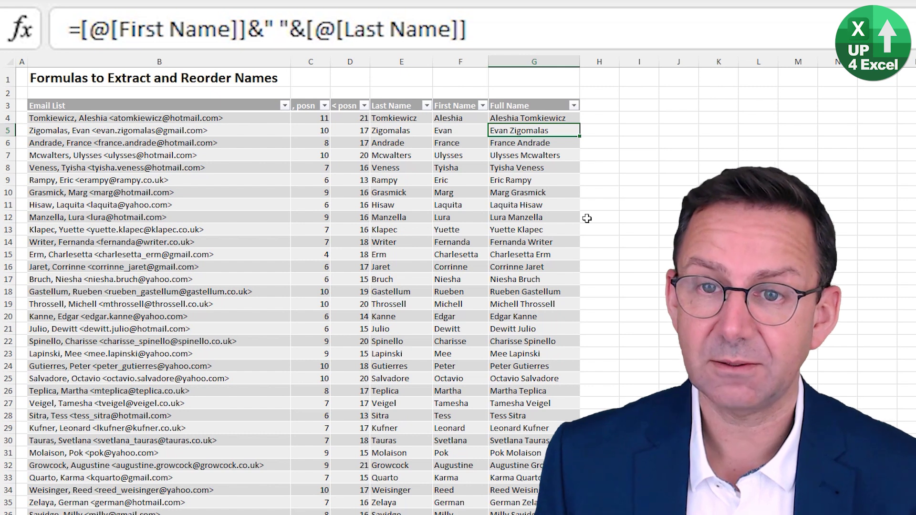
Go to the end of the Full Name column and copy the entries B4:B30 from the New Names and Emails list
key(Down)
key(Down)
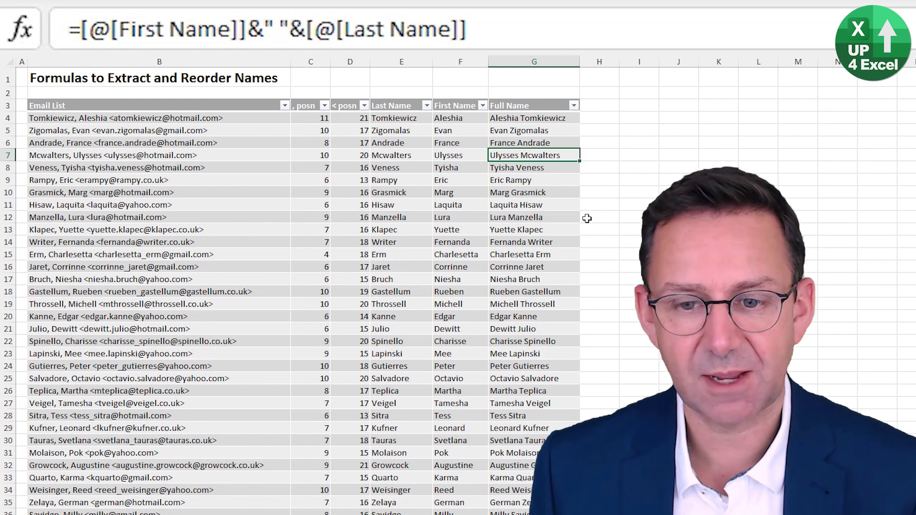
key(ctrl+Down)
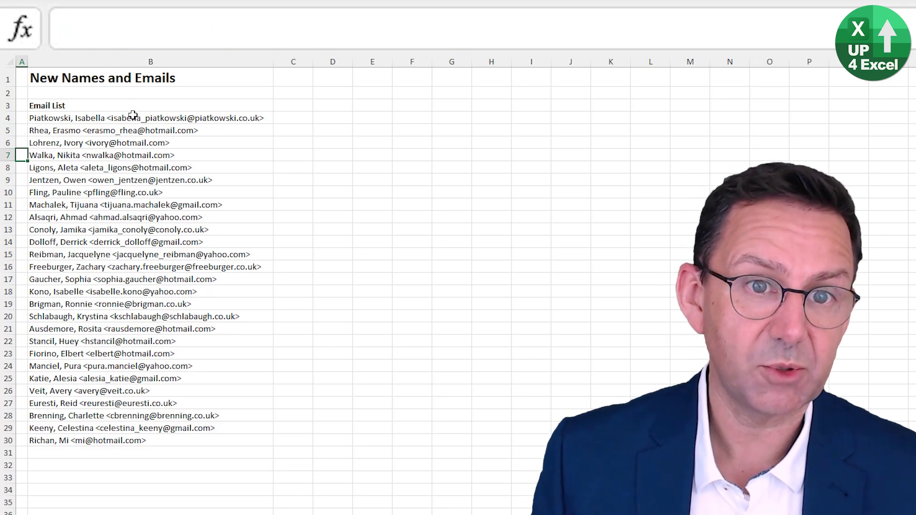
drag(133, 115, 126, 438)
key(ctrl+c)
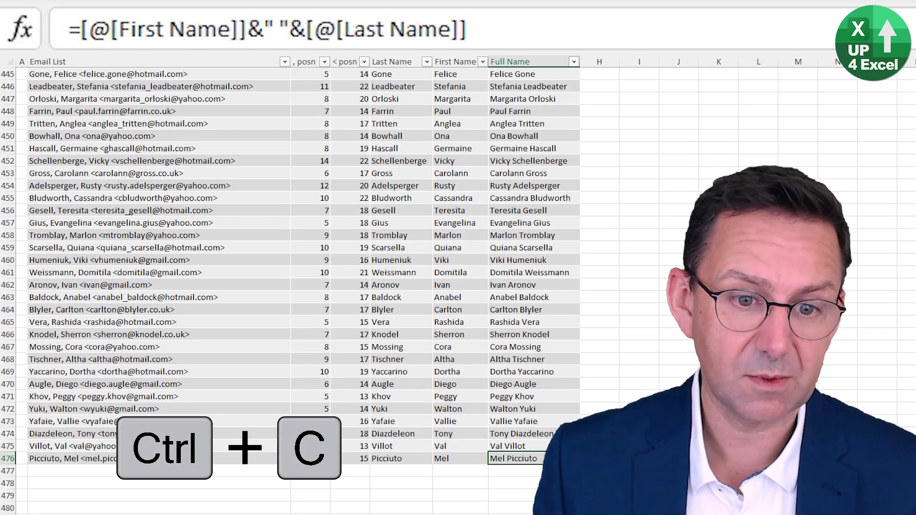
Paste the copied email entries at B477 directly below the table and review the name columns of the added rows
click(167, 471)
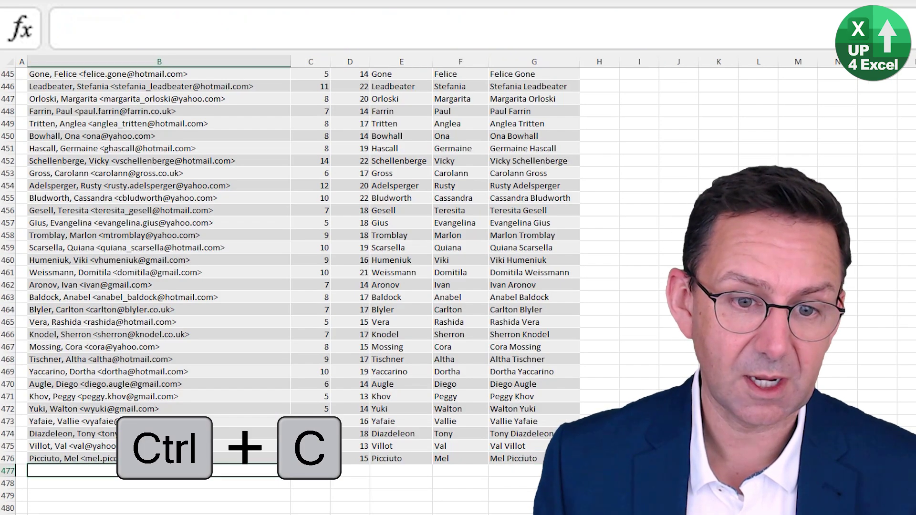
right_click(167, 472)
click(218, 186)
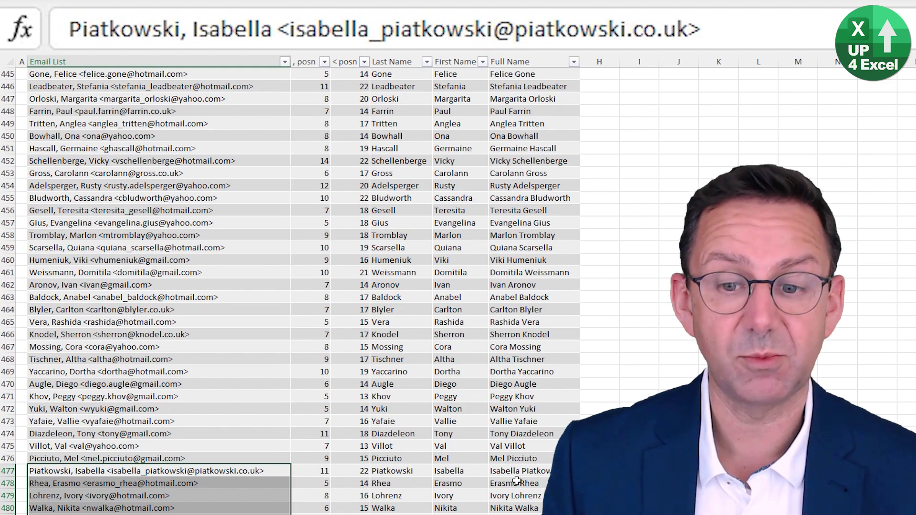
scroll(515, 477, down, 5)
scroll(506, 410, down, 3)
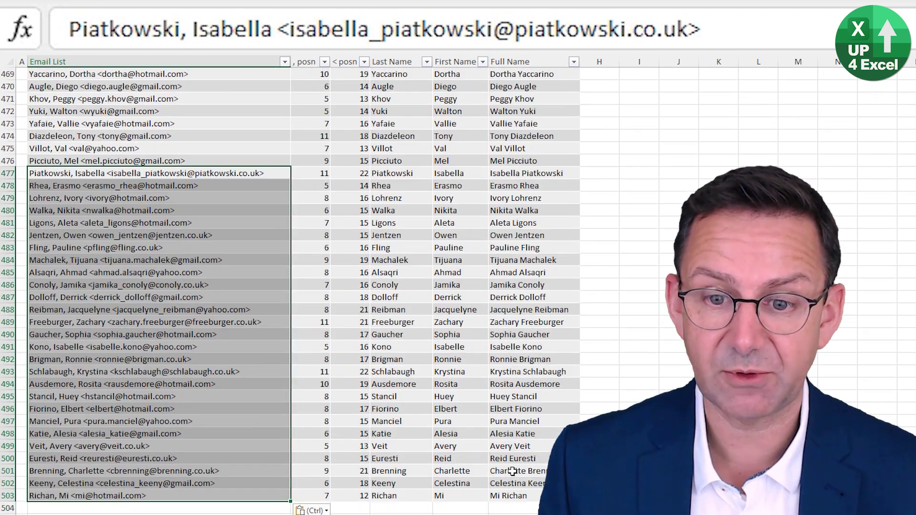
scroll(512, 471, up, 8)
key(ctrl+Up)
key(ctrl+Up)
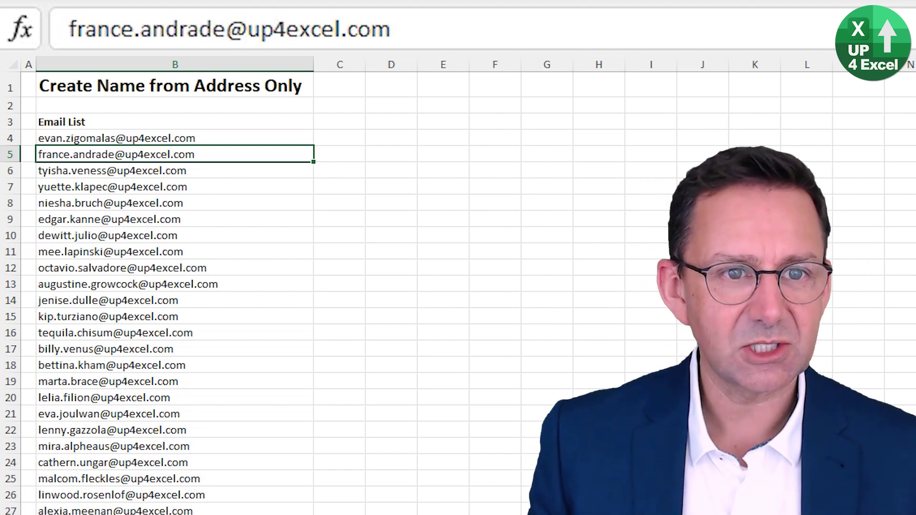
Convert the Create Name from Address Only email list, B3:B134, into a table with headers
key(Up)
key(Down)
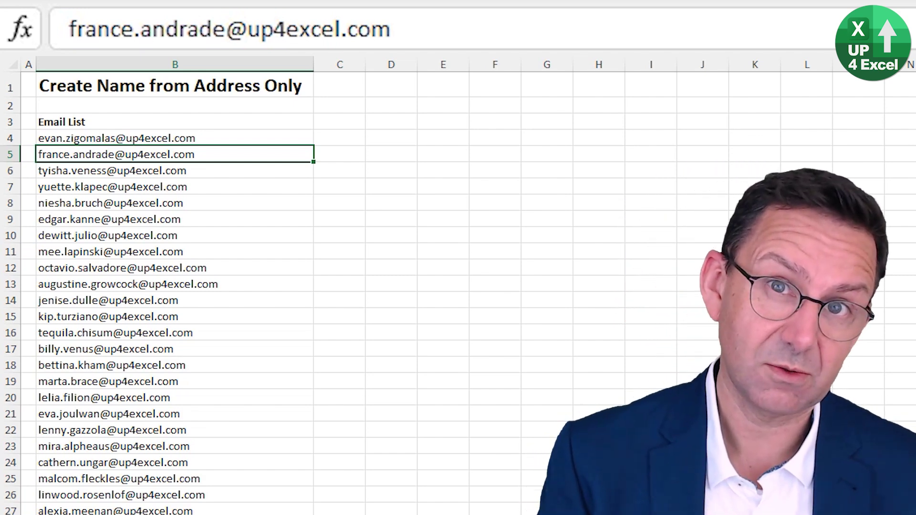
key(ctrl+t)
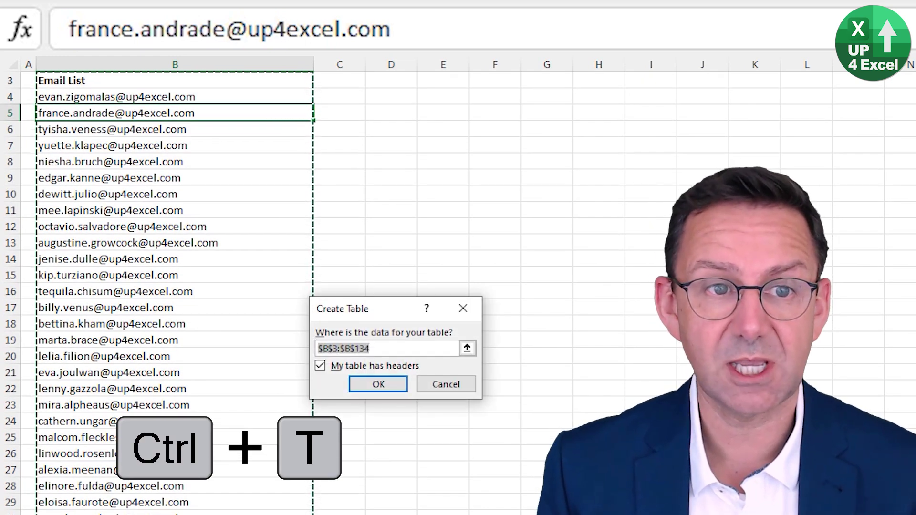
key(Return)
key(Up)
key(Up)
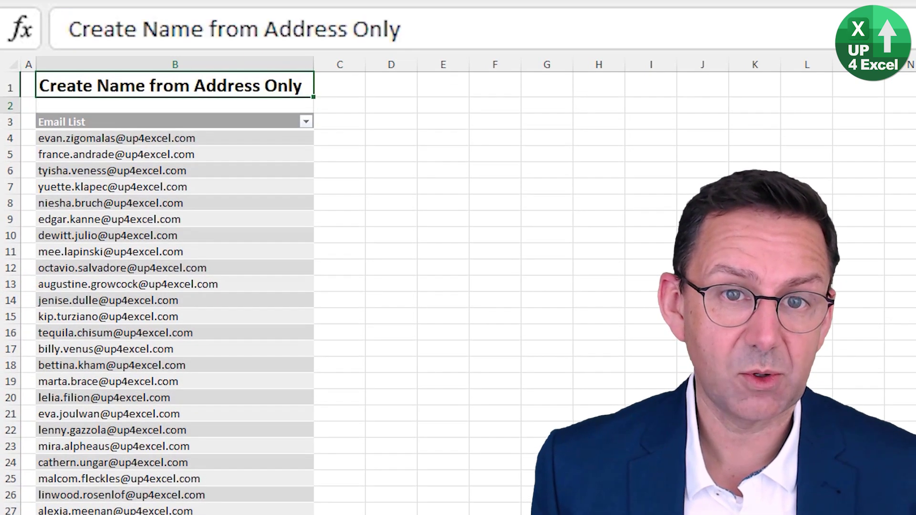
key(Down)
key(Down)
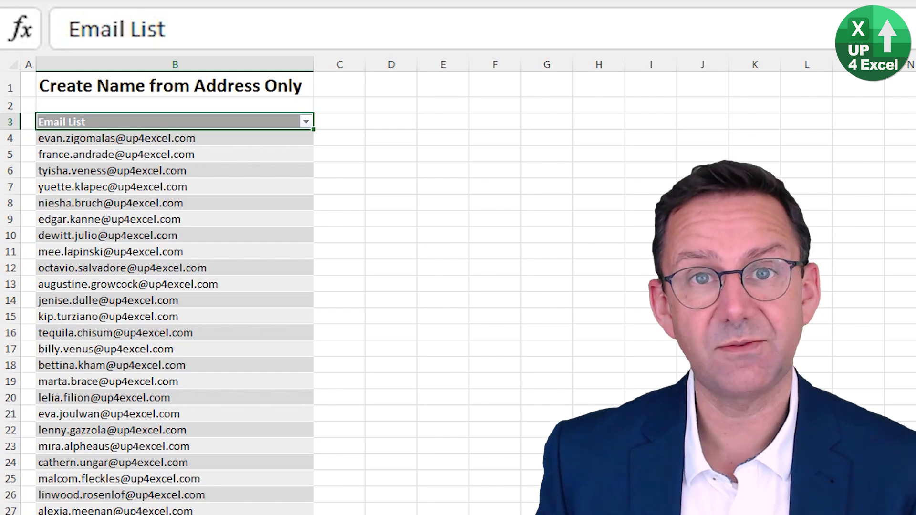
key(Up)
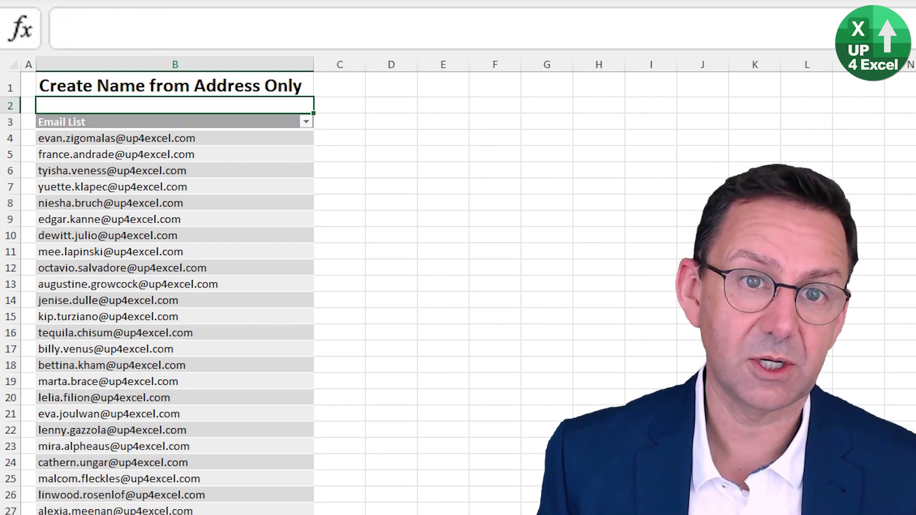
Add a column C to the new table by entering the header ". Posn" in C3
key(Down)
key(Down)
key(Right)
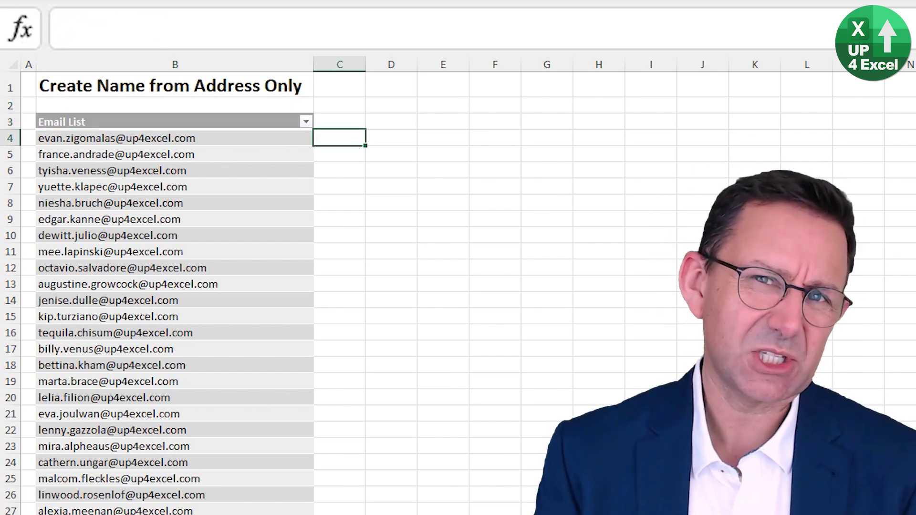
key(Up)
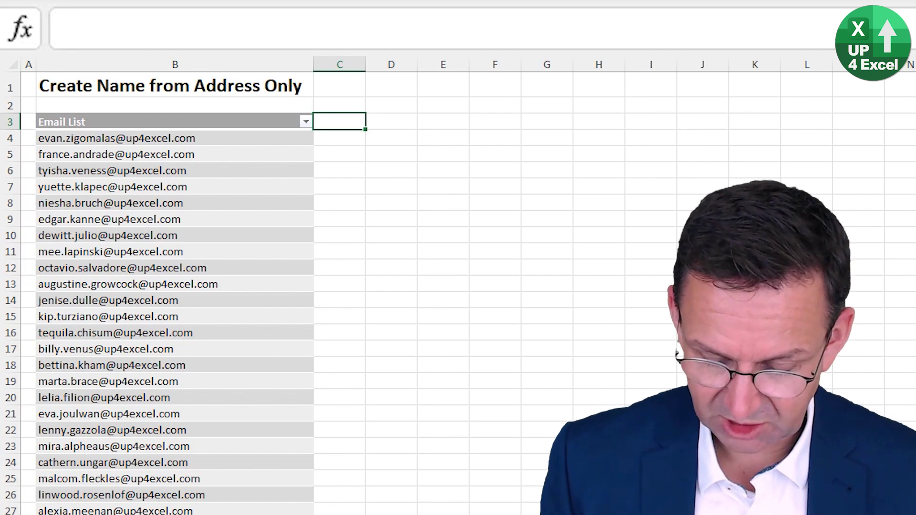
text(.)
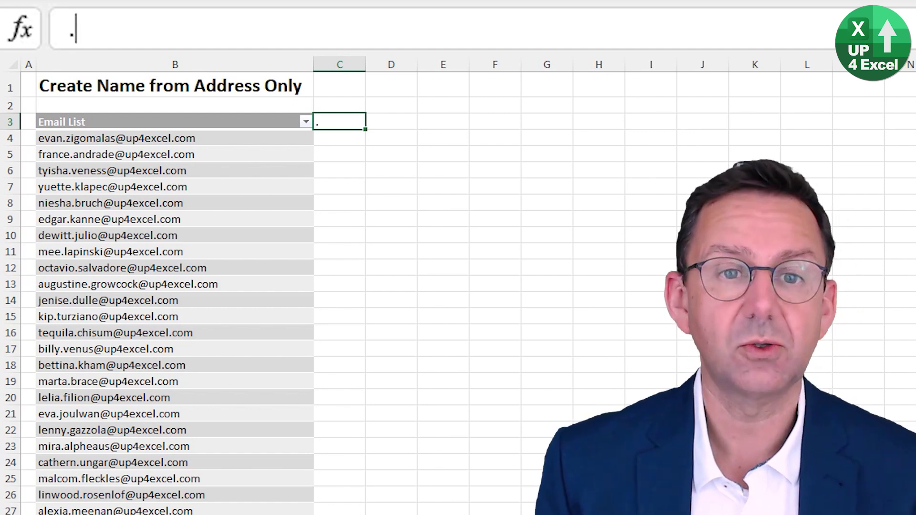
text( posn)
key(Return)
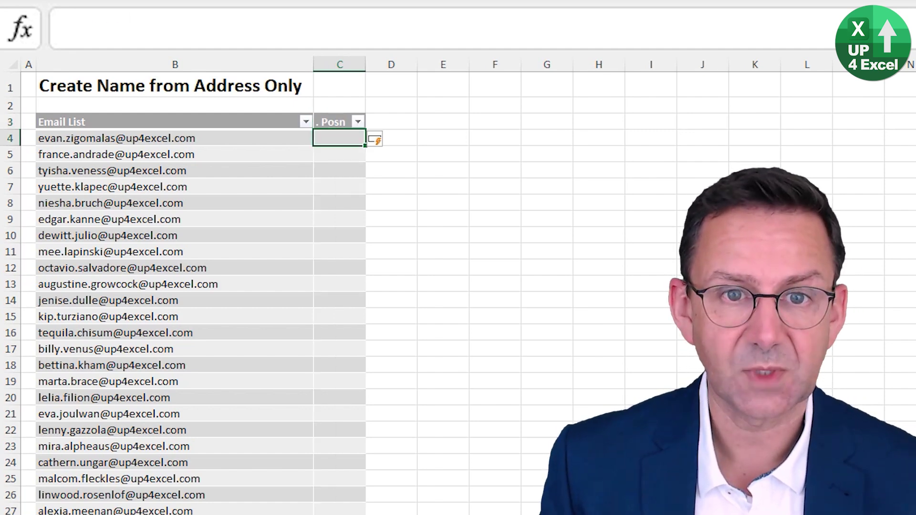
Add a column D with the header "@ posn" in D3, using a leading apostrophe so that it is stored as text
key(Up)
key(Right)
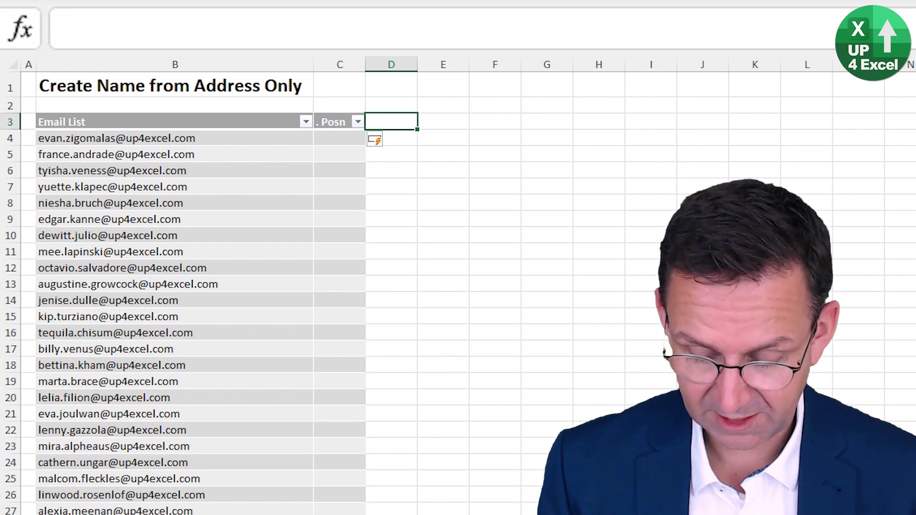
text(@ posn)
key(Return)
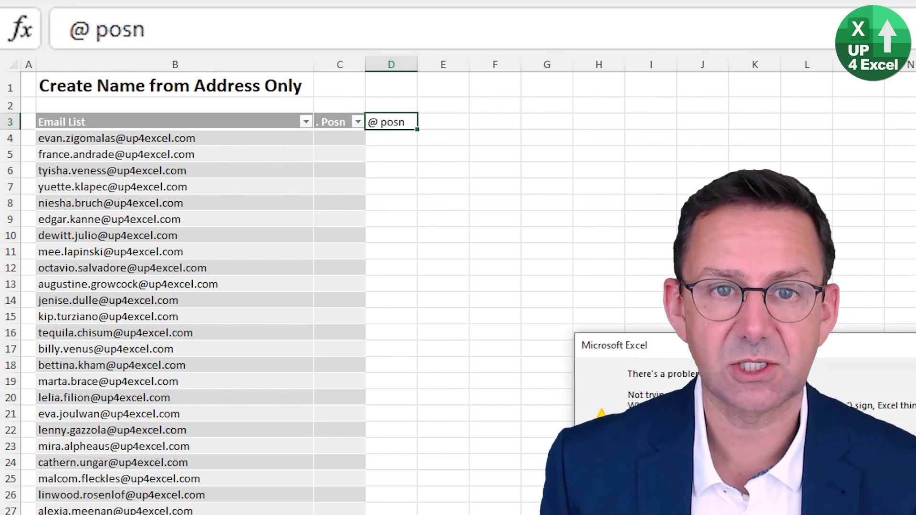
key(Return)
key(ctrl+Left)
key(ctrl+Left)
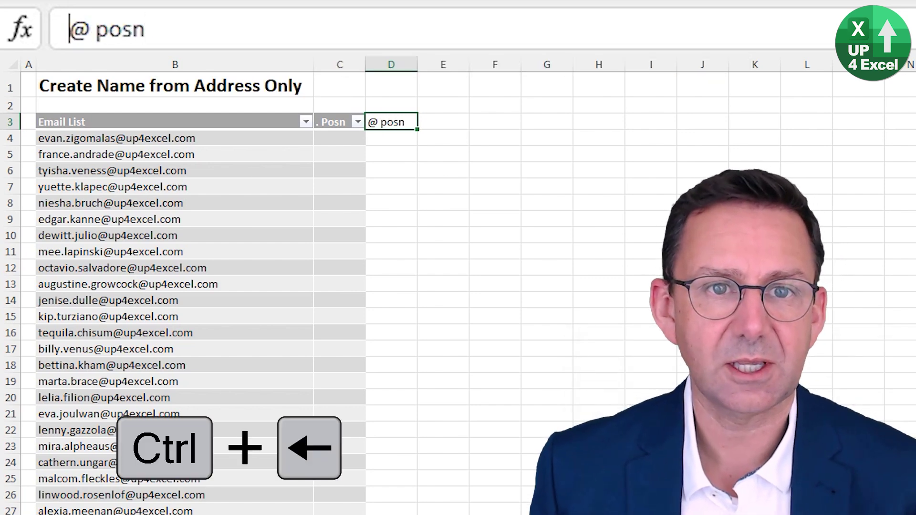
text(')
key(Return)
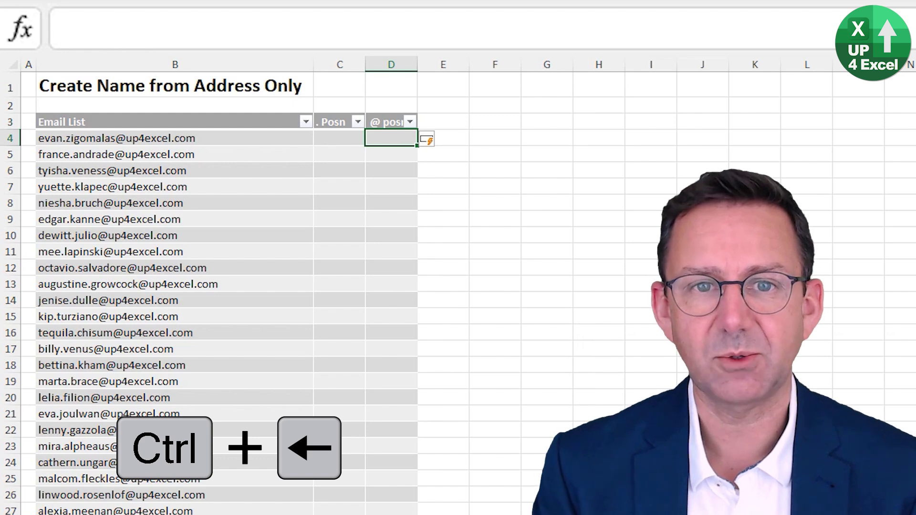
key(Up)
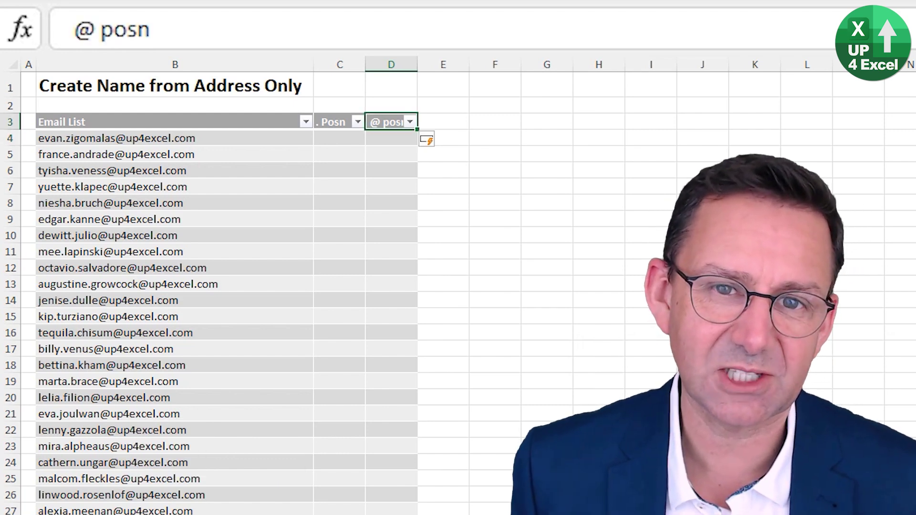
Fill the . Posn column with the formula =FIND(".",[@[Email List]]), entered in C4
key(Down)
key(Left)
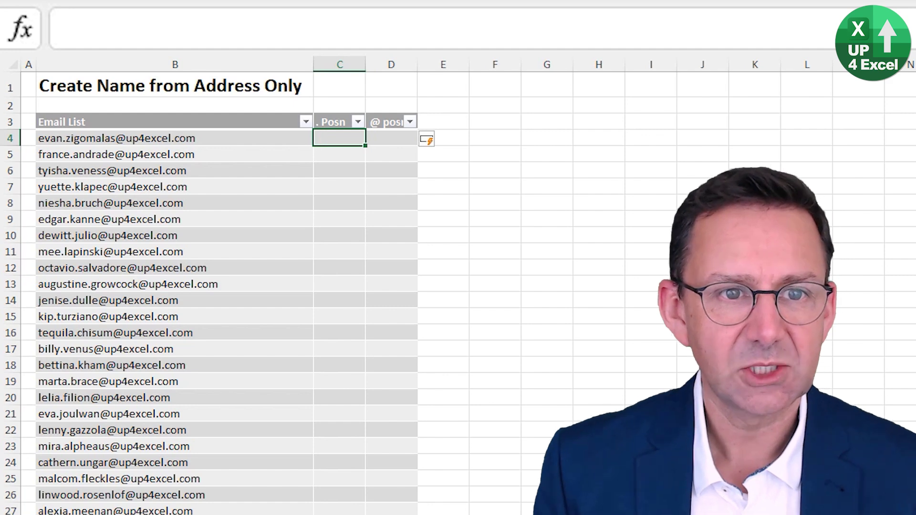
text(=find)
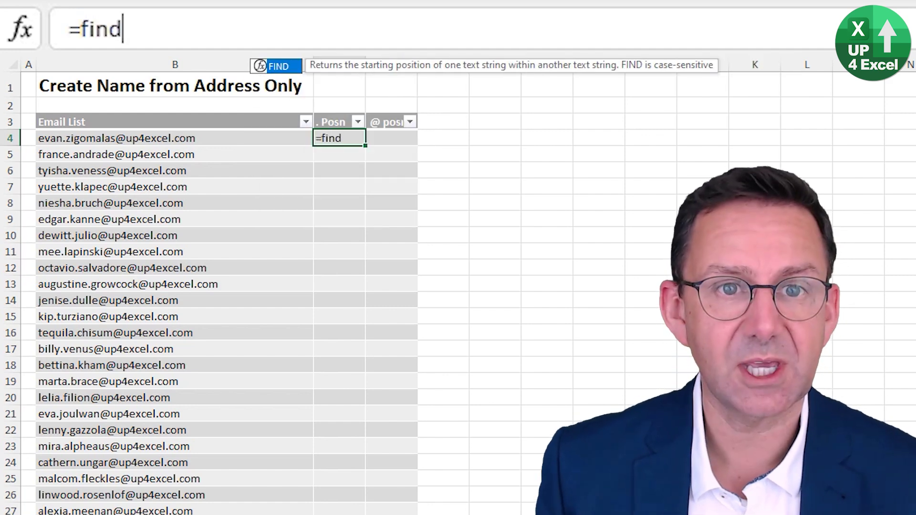
key(Tab)
text(".)
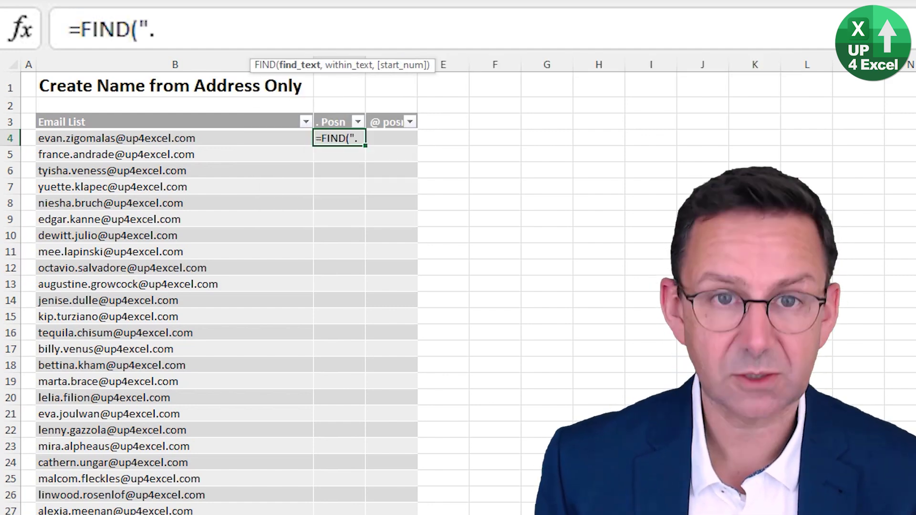
text(",)
key(Left)
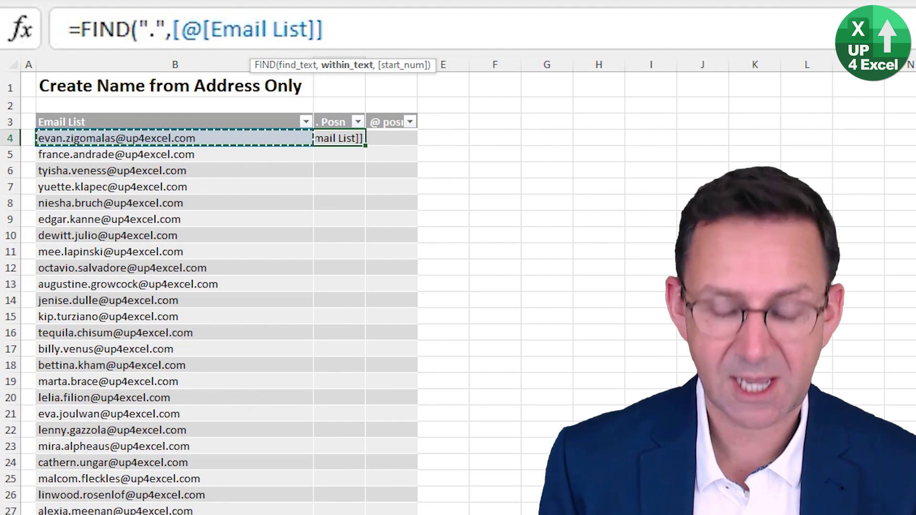
text())
key(BackSpace)
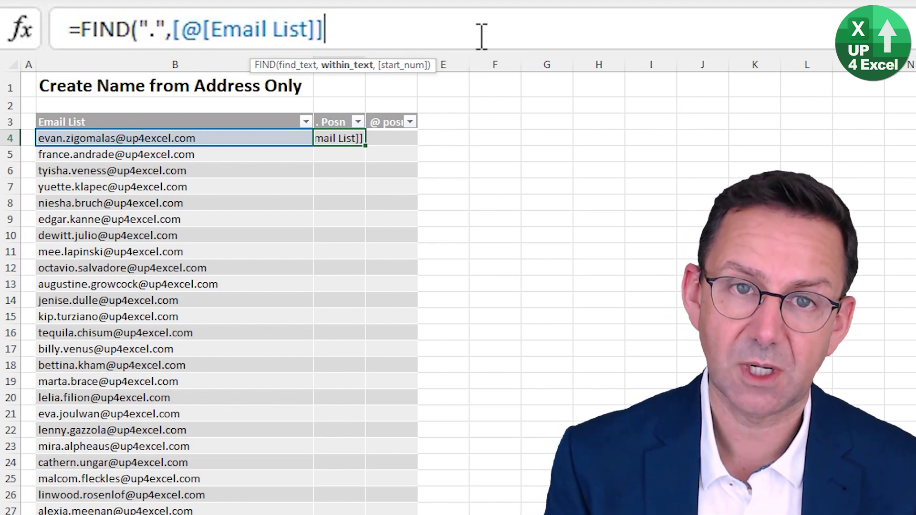
text())
key(Return)
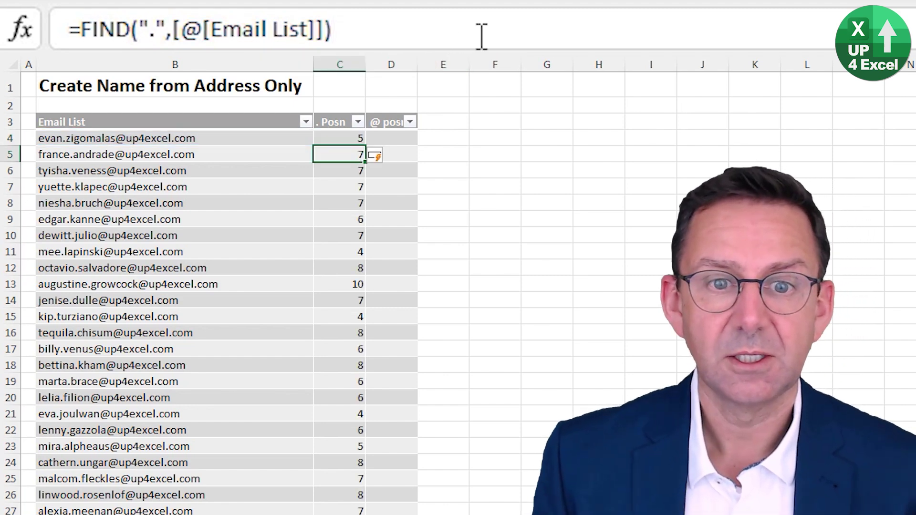
Copy the C4 formula into D4 and change its search text to "@", giving =FIND("@",[@[Email List]])
key(Up)
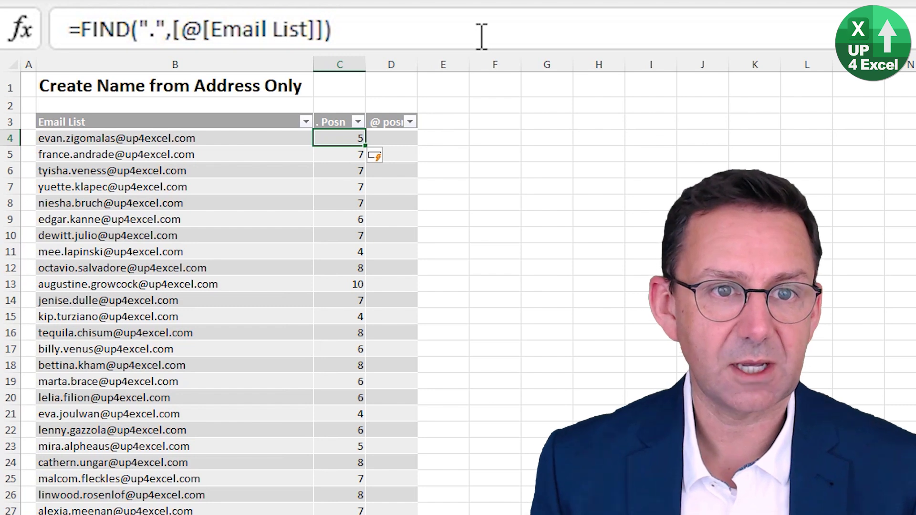
key(ctrl+c)
key(Right)
key(ctrl+v)
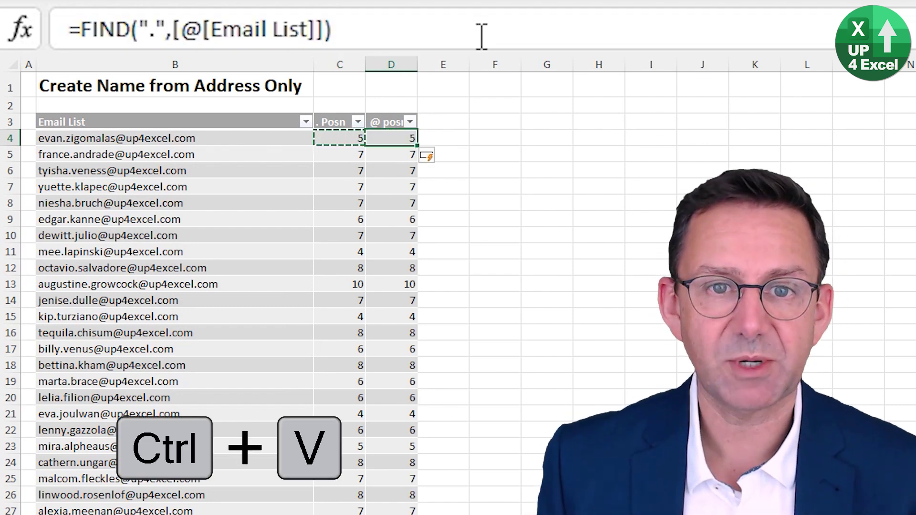
click(167, 38)
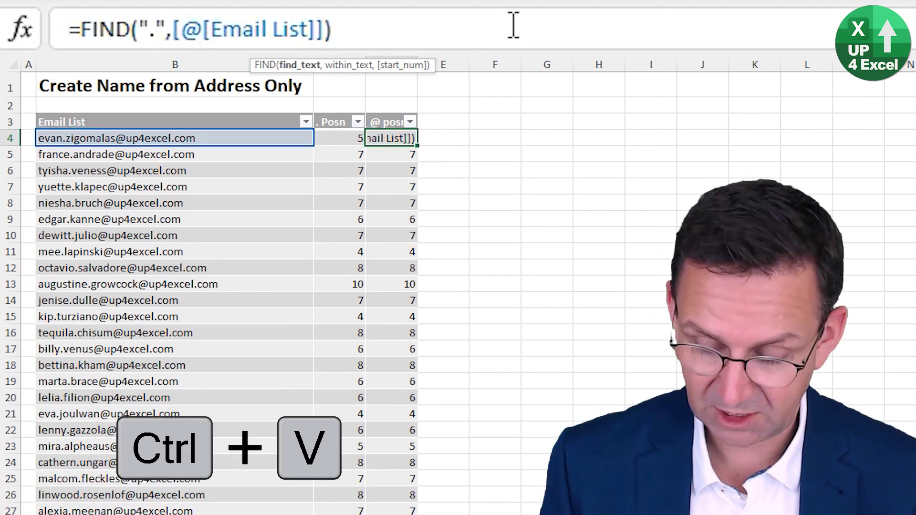
key(BackSpace)
text(@)
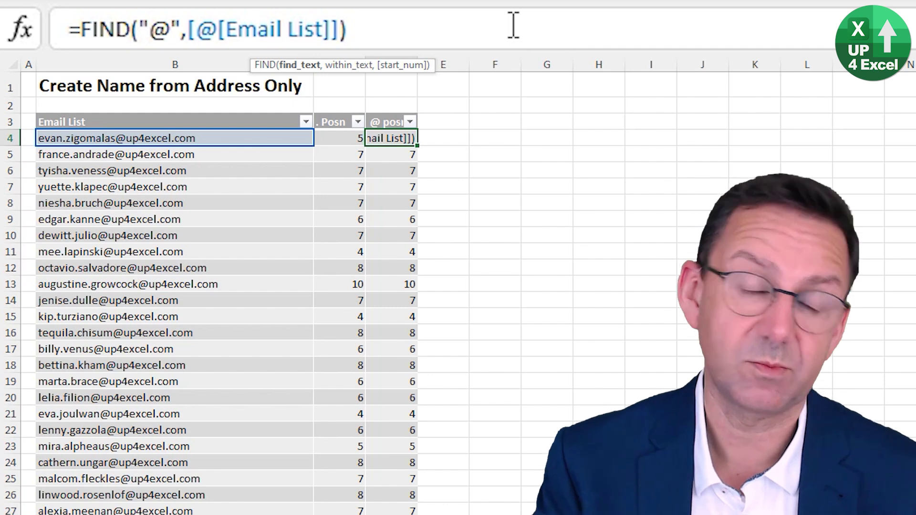
key(Return)
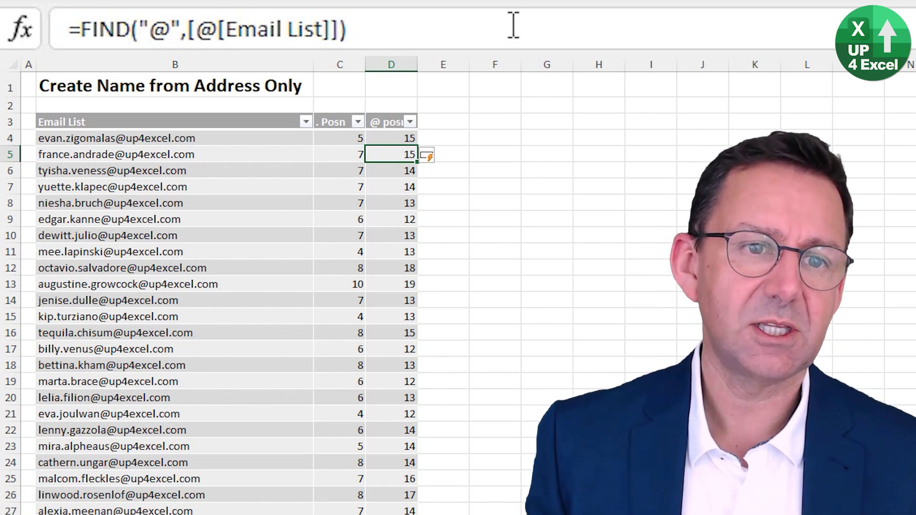
Enter =LEFT([@[Email List]],[@[. Posn]]-1) in E4 as a new table column and autofit the width of column E
key(Up)
key(Left)
key(Right)
key(Right)
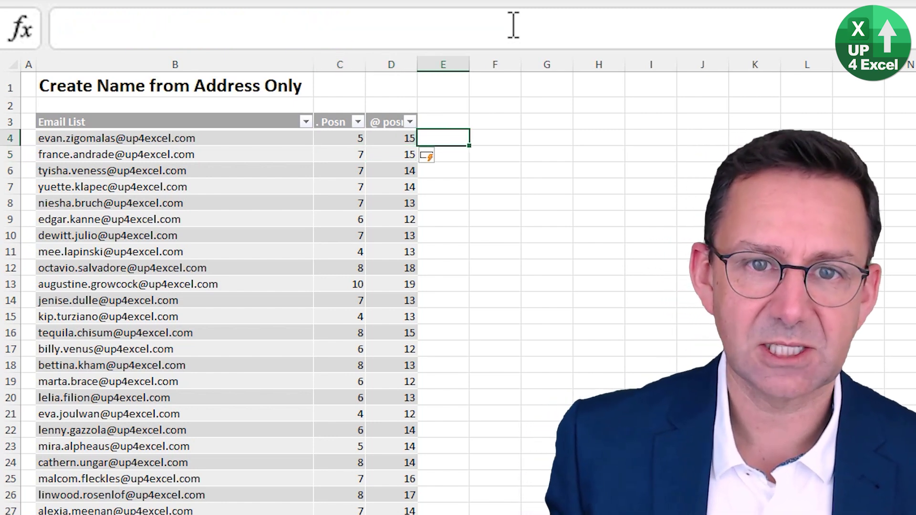
text(=left()
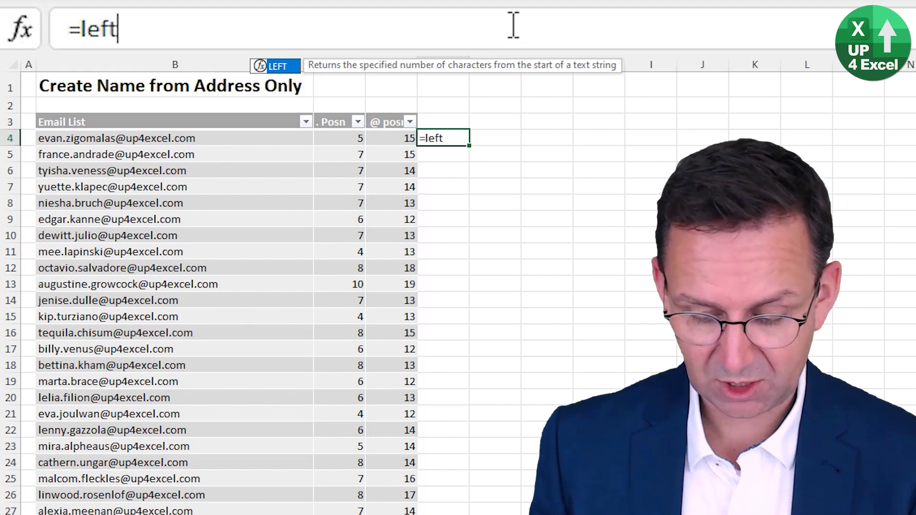
key(Left)
key(Left)
key(Left)
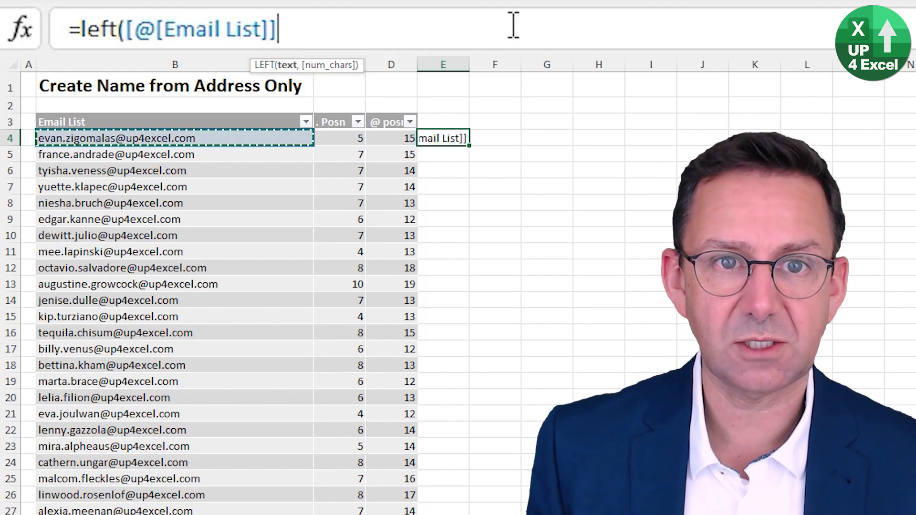
text(,)
key(Left)
key(Left)
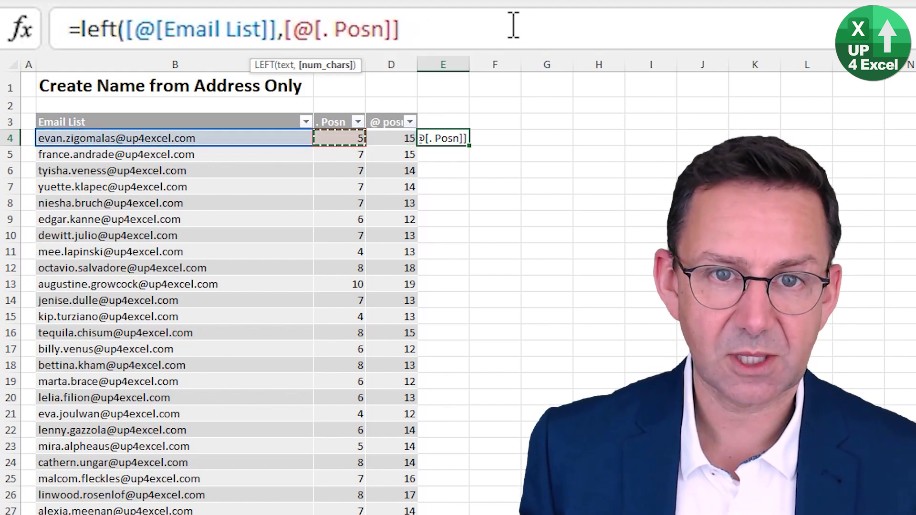
text(-1)
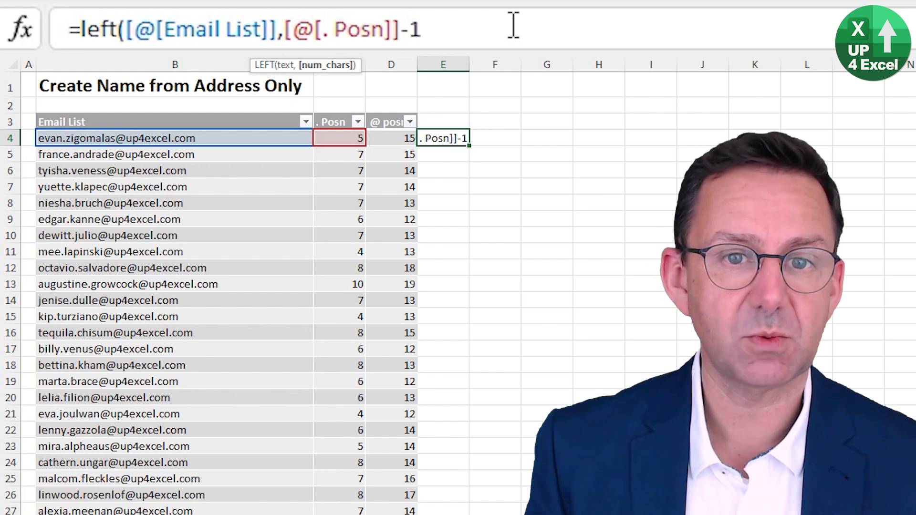
text())
key(Return)
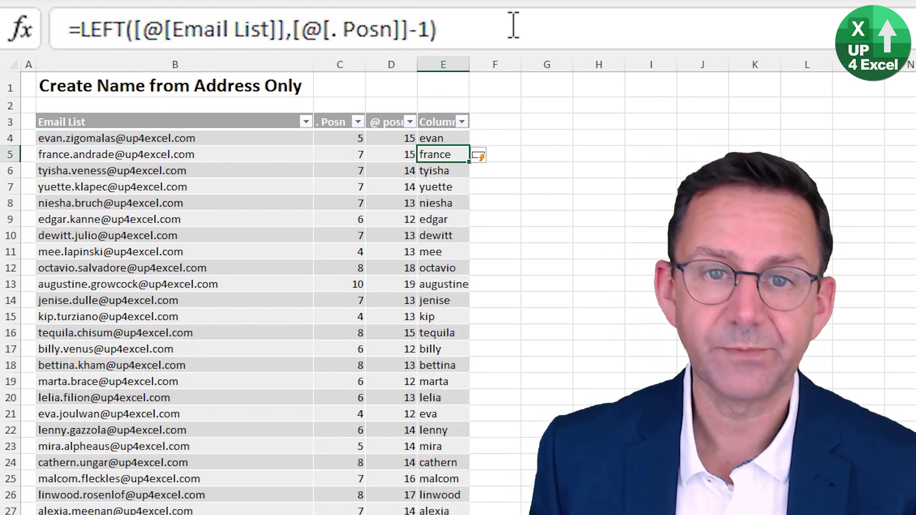
key(Up)
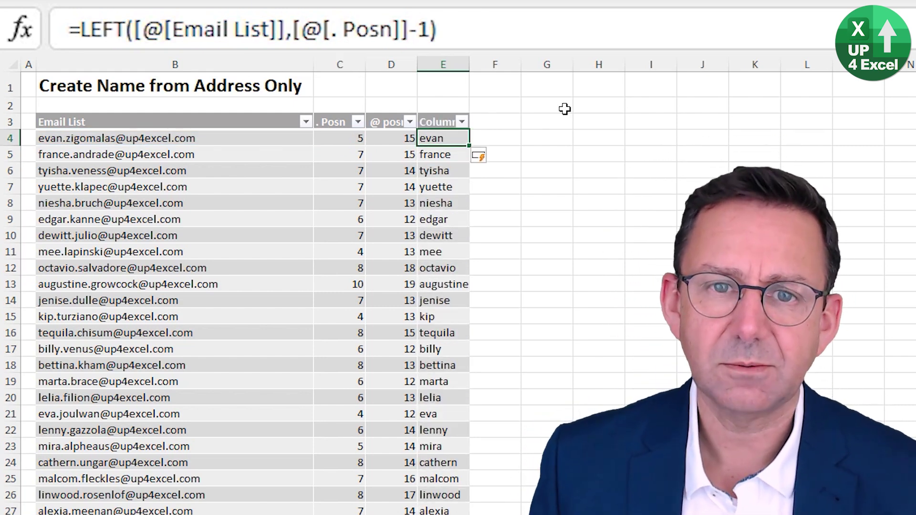
double_click(471, 63)
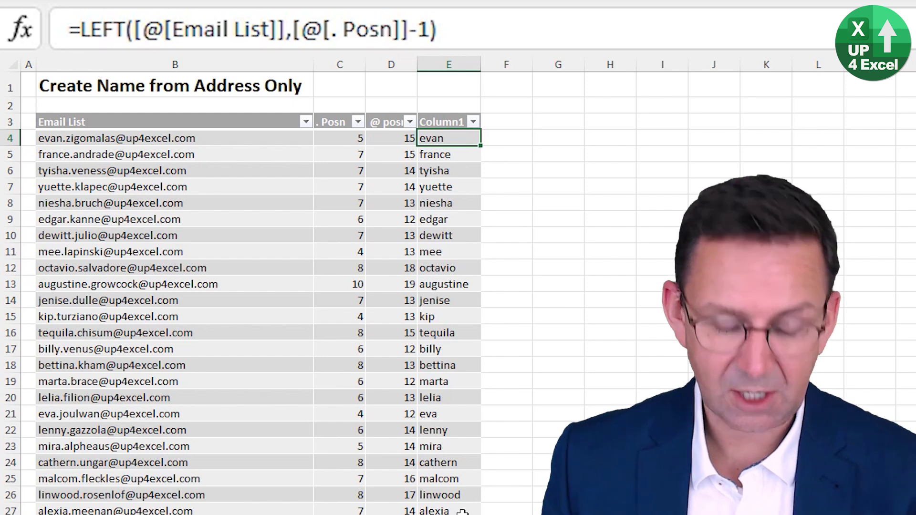
Wrap the LEFT formula in E4 in the UPPER function to capitalise the first names
key(F2)
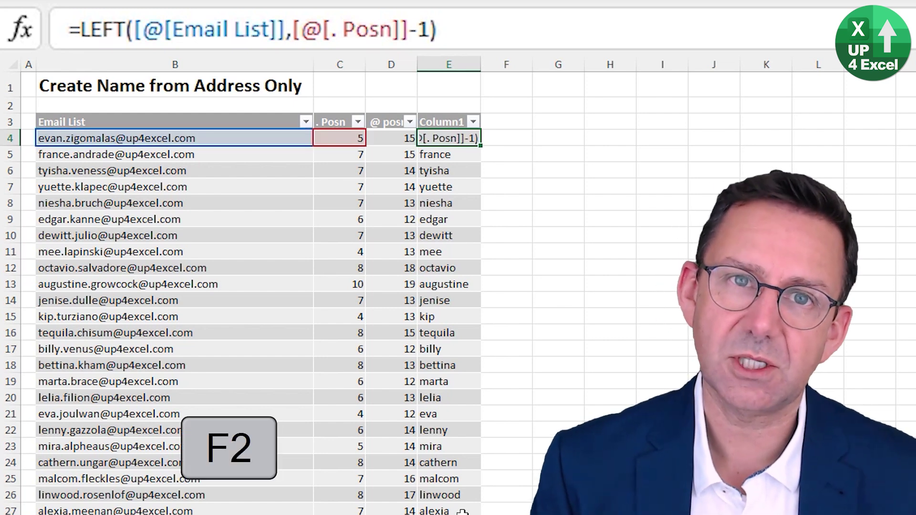
click(87, 34)
text(upper)
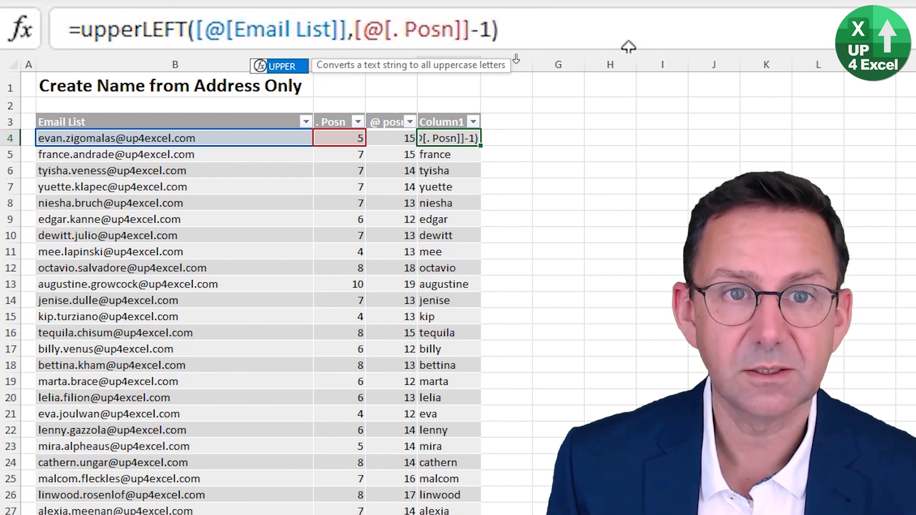
key(Tab)
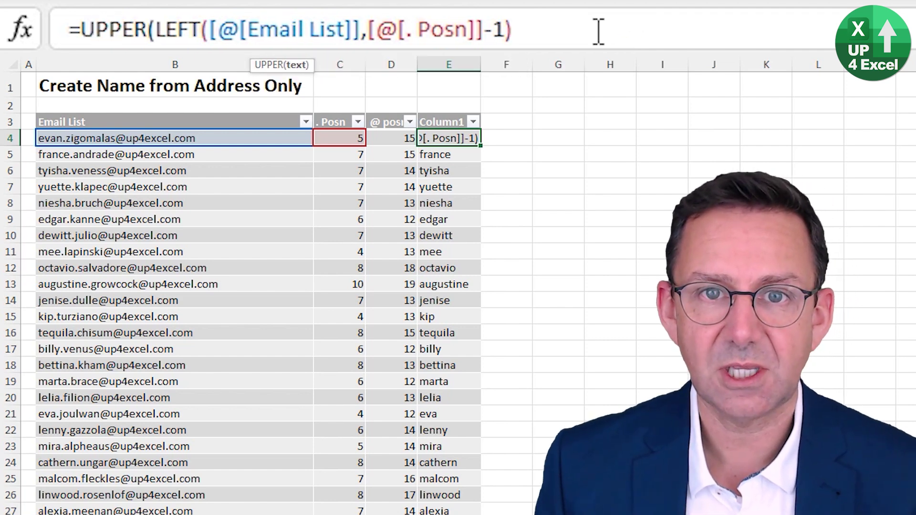
text())
key(Return)
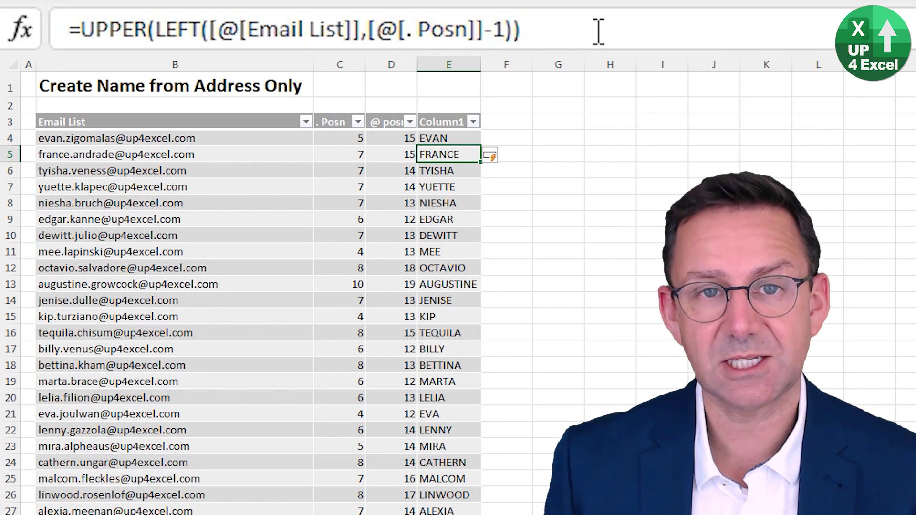
Replace UPPER with PROPER in the E5 formula, making it =PROPER(LEFT([@[Email List]],[@[. Posn]]-1))
click(147, 30)
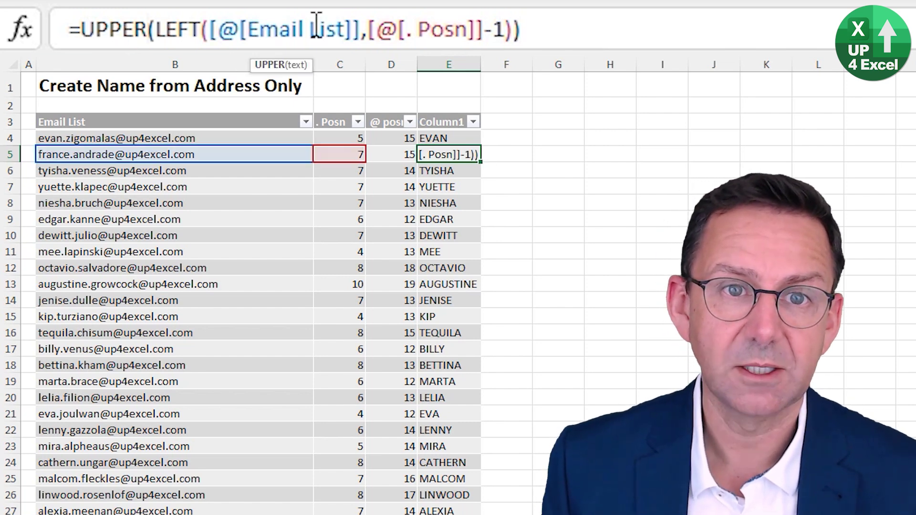
key(ctrl+shift+Left)
text(pro)
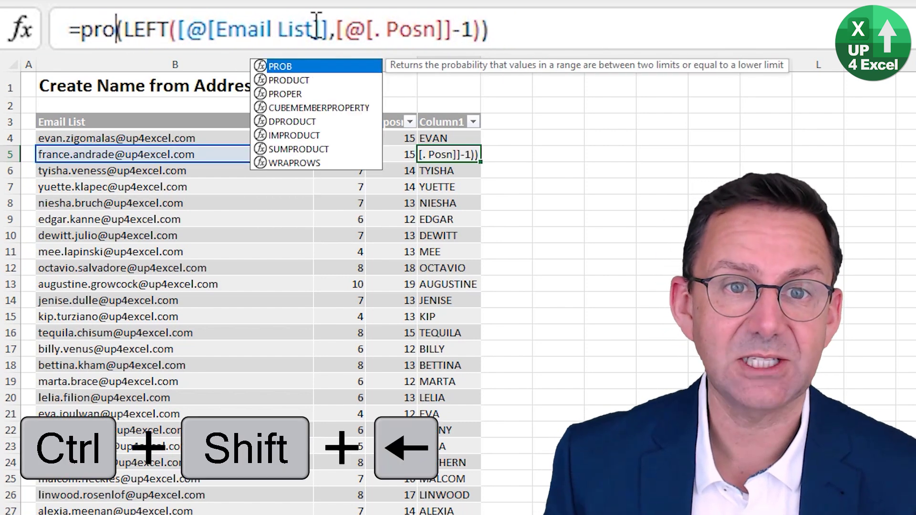
key(Down)
key(Down)
key(Tab)
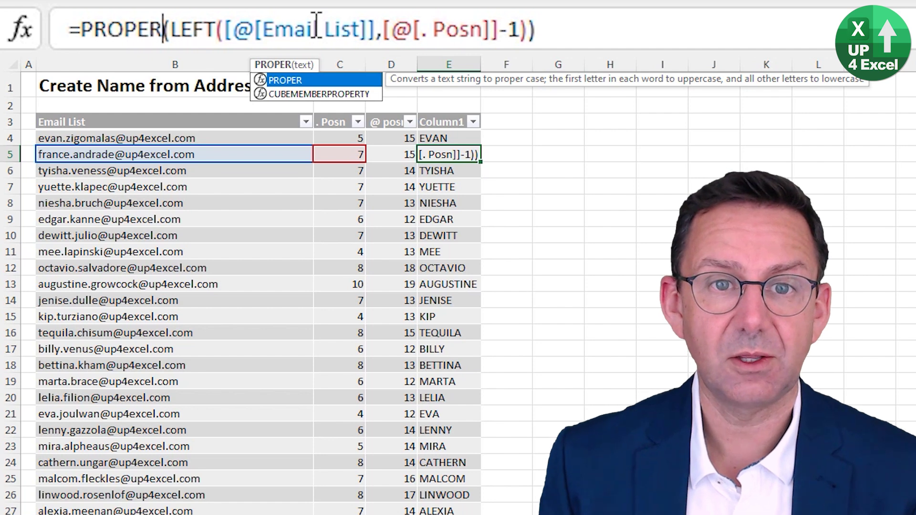
key(Return)
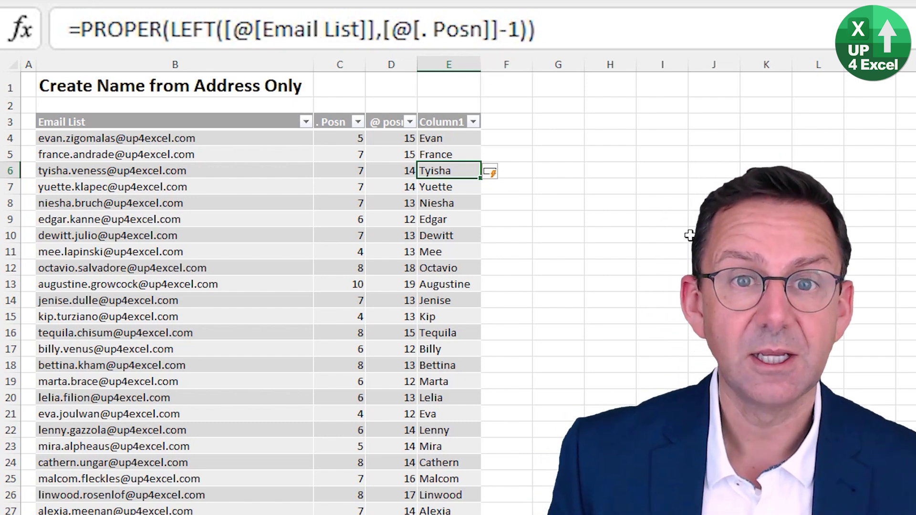
Start a MID formula in F4 with [@[Email List]] as the text and [@[. Posn]] as the start number
key(Up)
key(Up)
key(Right)
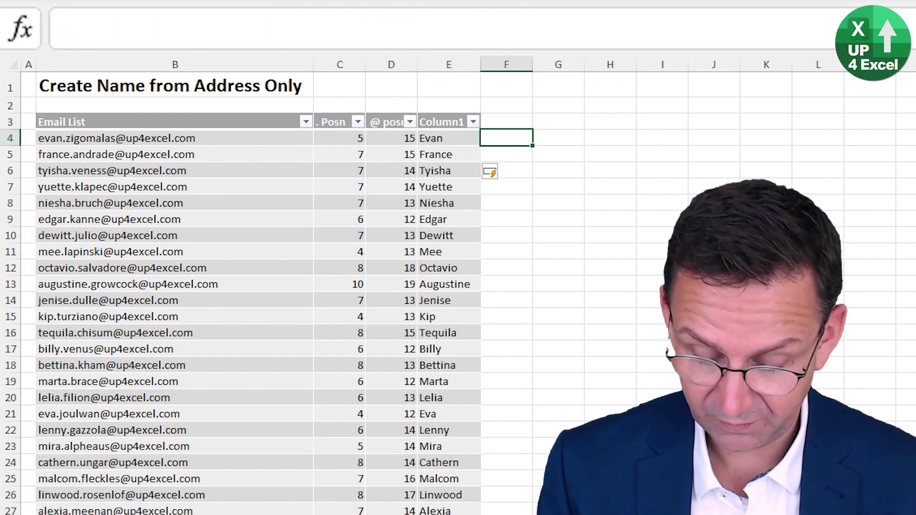
text(=mid)
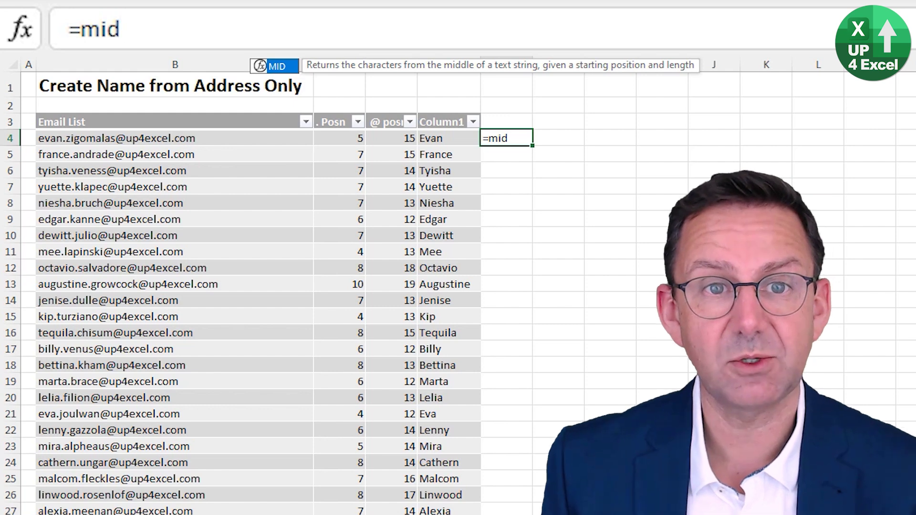
key(Tab)
key(Left)
key(Left)
key(Left)
key(Left)
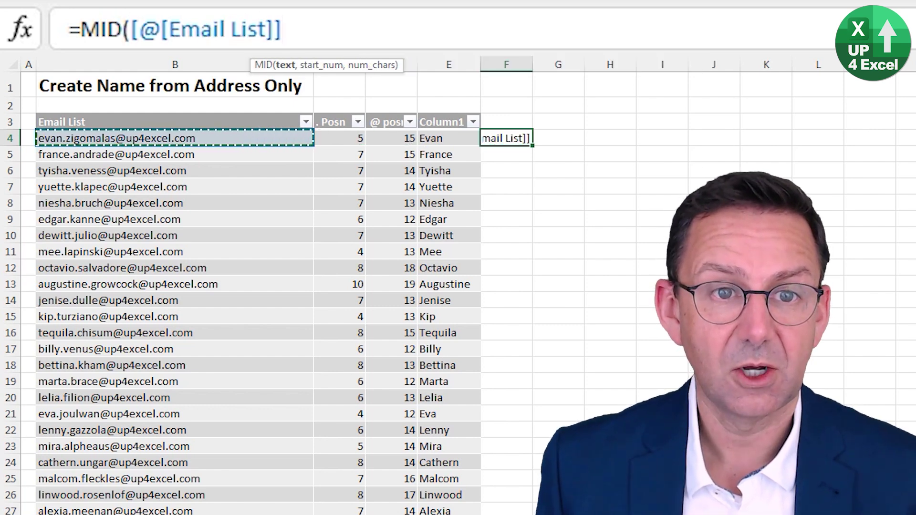
text(,)
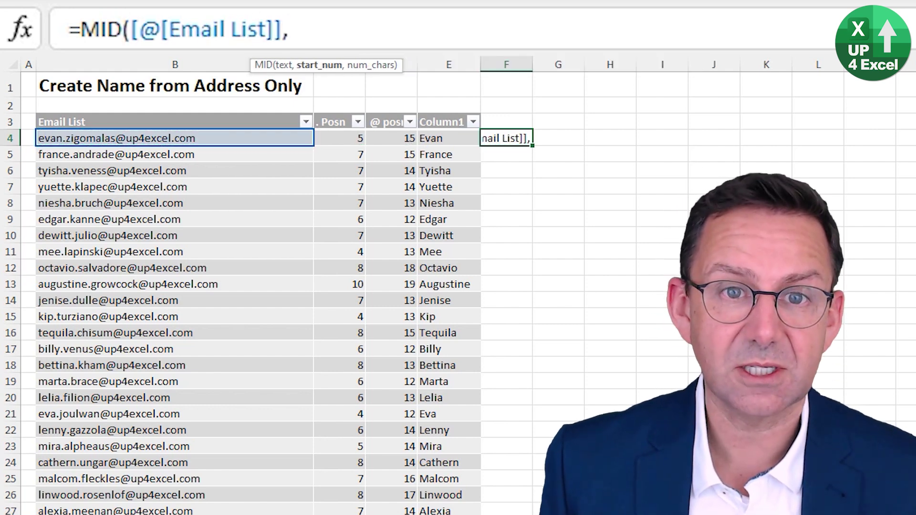
key(Left)
key(Left)
key(Left)
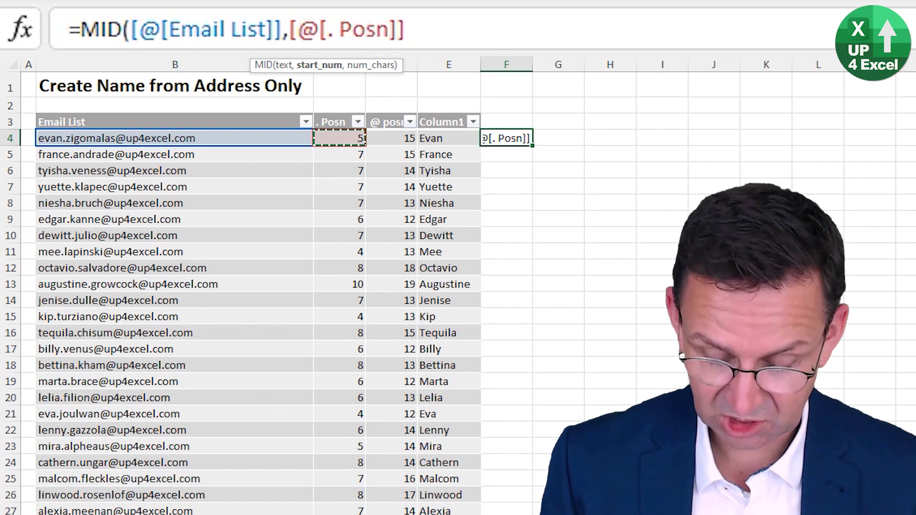
Complete the MID formula in F4 with [@[ '@ posn]]-[@[. Posn]] as the number of characters
text(,)
key(Left)
key(Left)
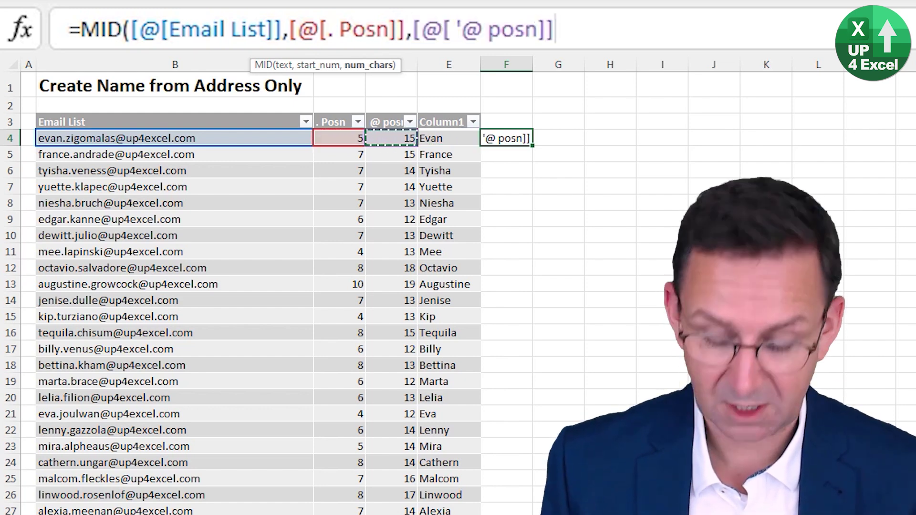
text(-)
key(Left)
key(Left)
key(Left)
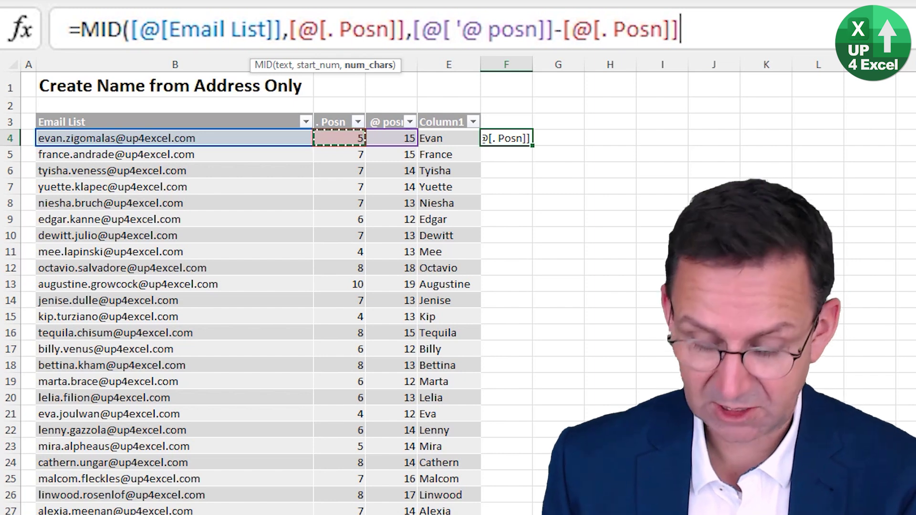
text())
key(Return)
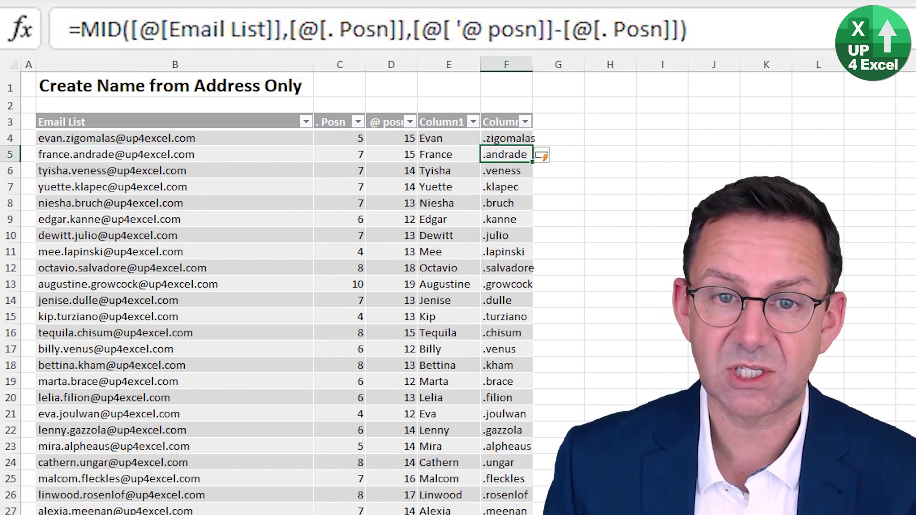
Autofit column F and add 1 to the start number of the F4 MID formula, making it [@[. Posn]]+1
double_click(533, 64)
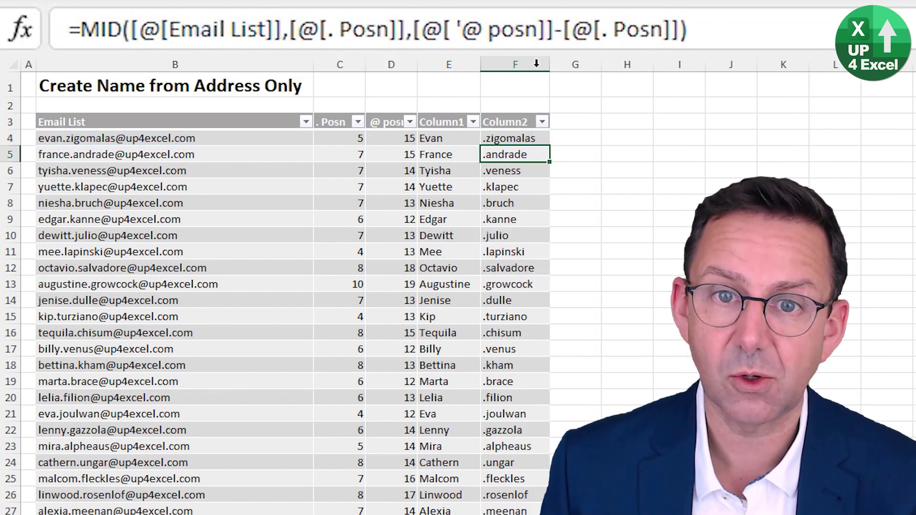
key(Up)
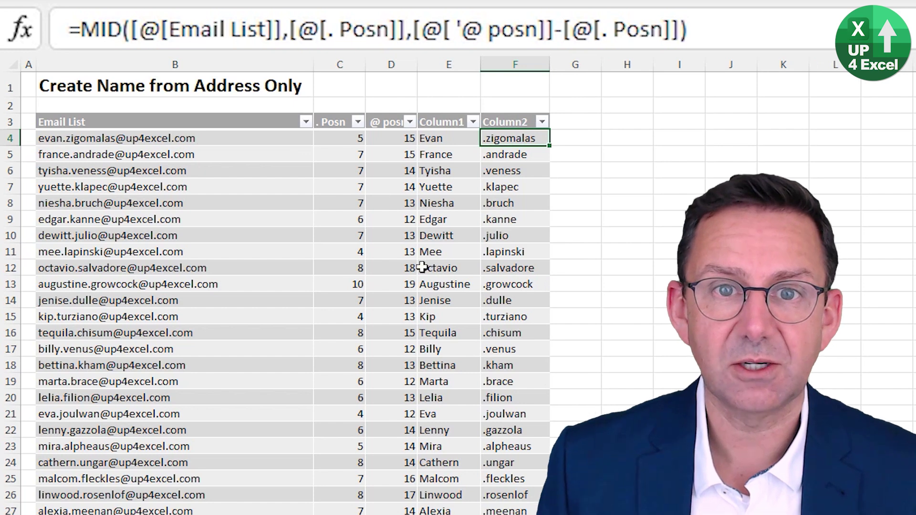
click(406, 31)
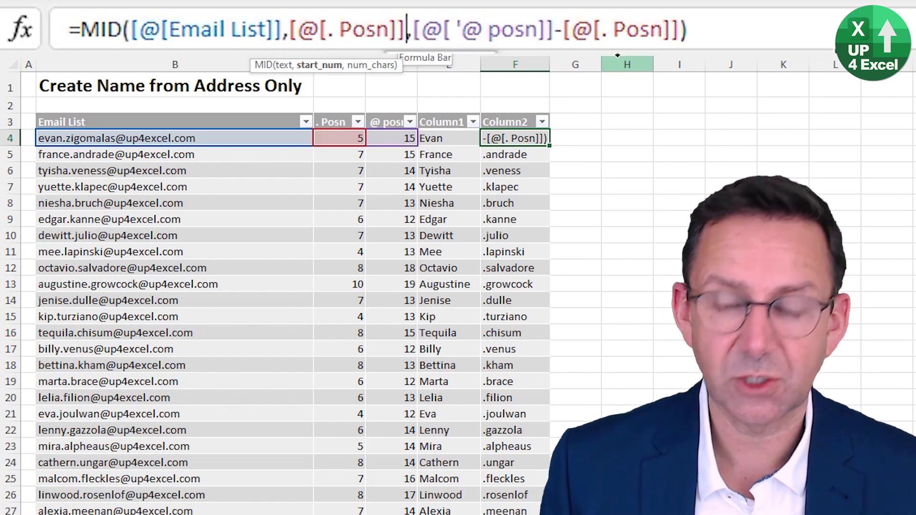
text(+1)
key(Return)
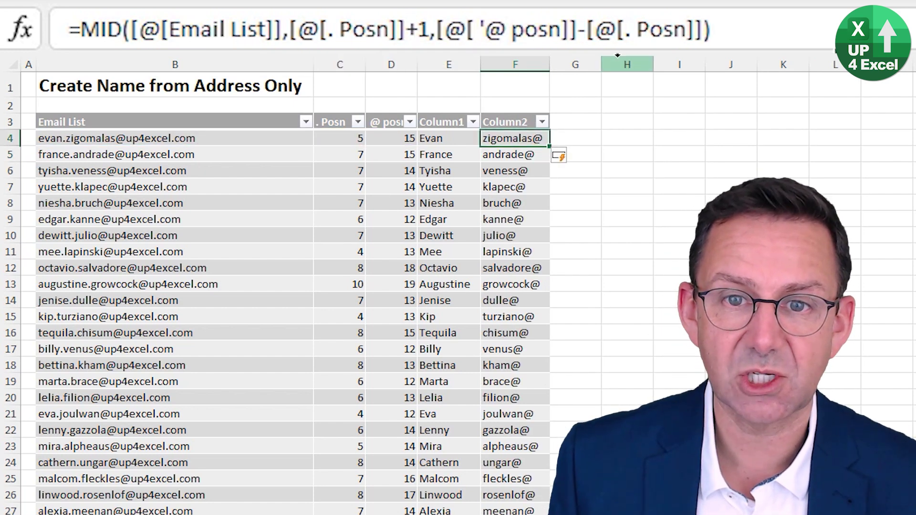
Subtract 1 from the number of characters in the F4 MID formula, making it [@[ '@ posn]]-[@[. Posn]]-1
click(707, 23)
text(-1)
key(Return)
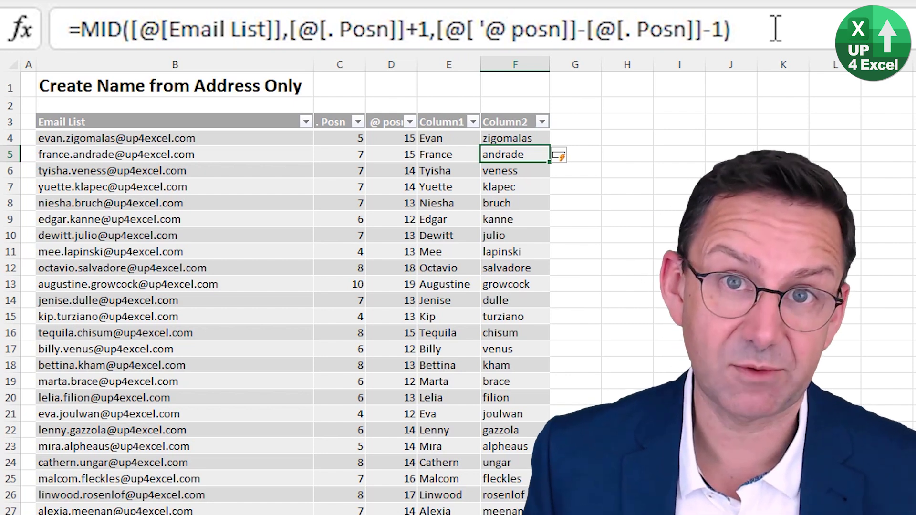
Wrap the F4 MID formula in the PROPER function to capitalise the surnames
click(497, 138)
click(71, 33)
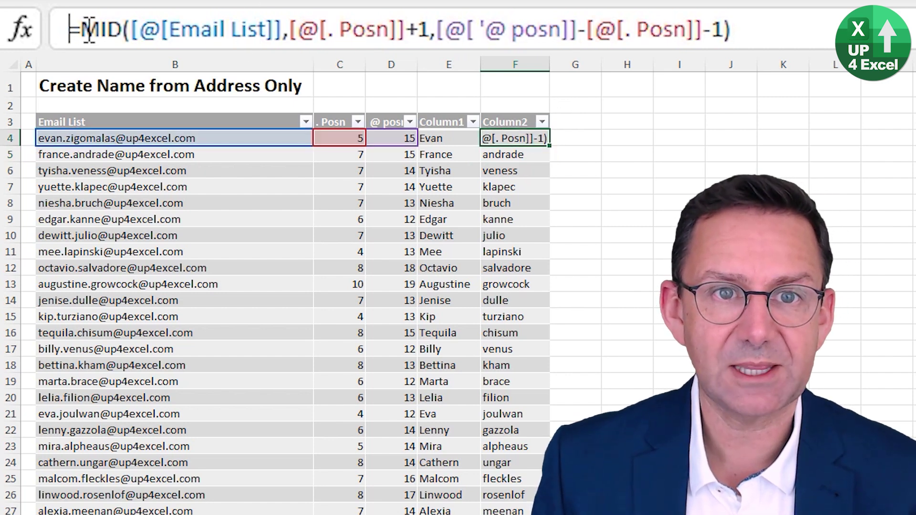
text(pro)
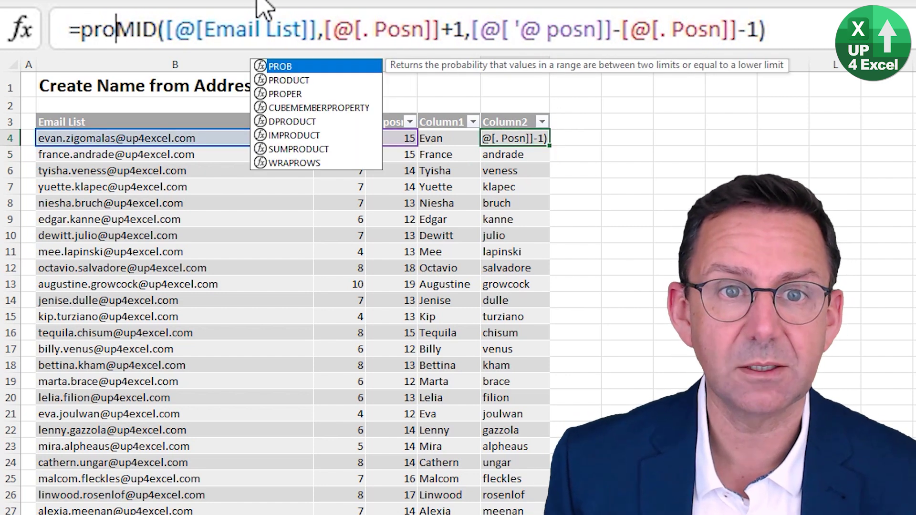
key(Down)
key(Down)
key(Tab)
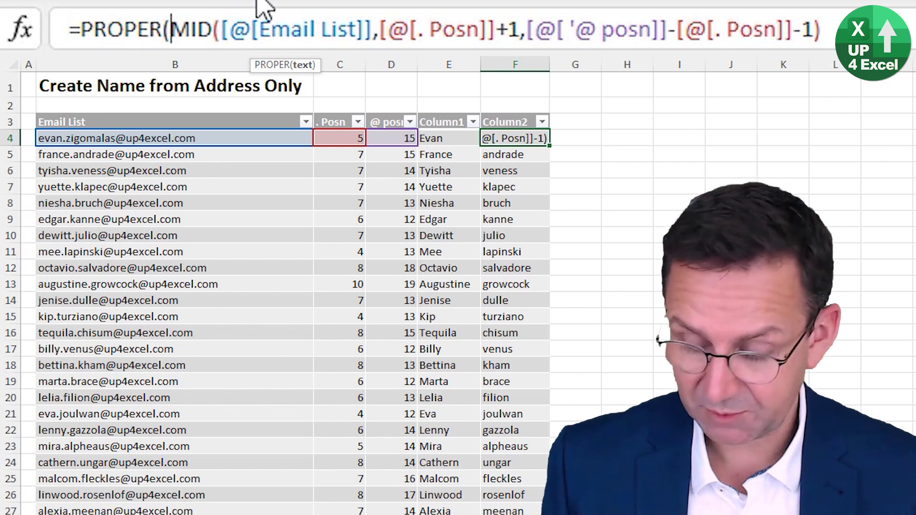
key(End)
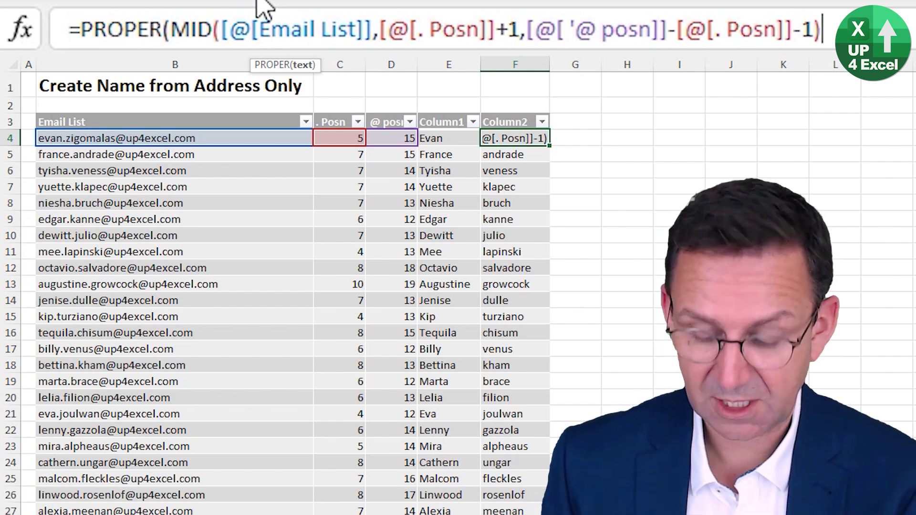
text())
key(Return)
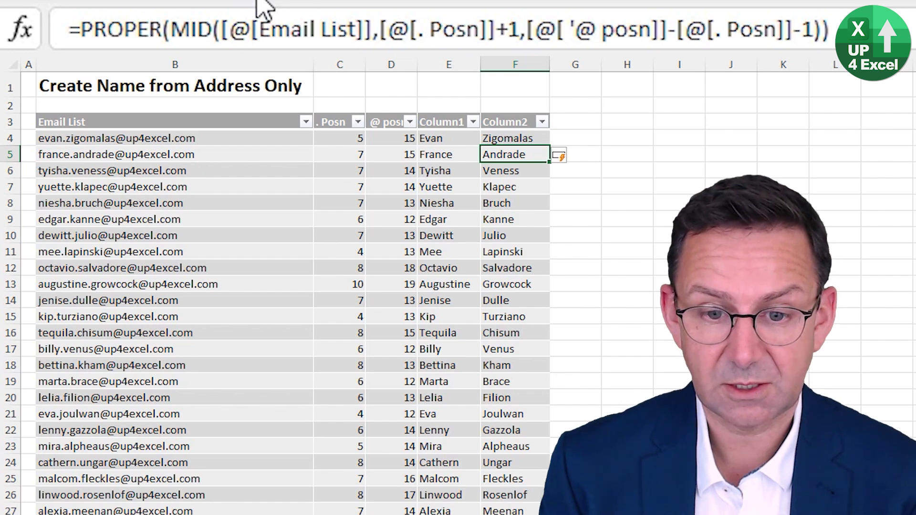
key(Up)
key(Left)
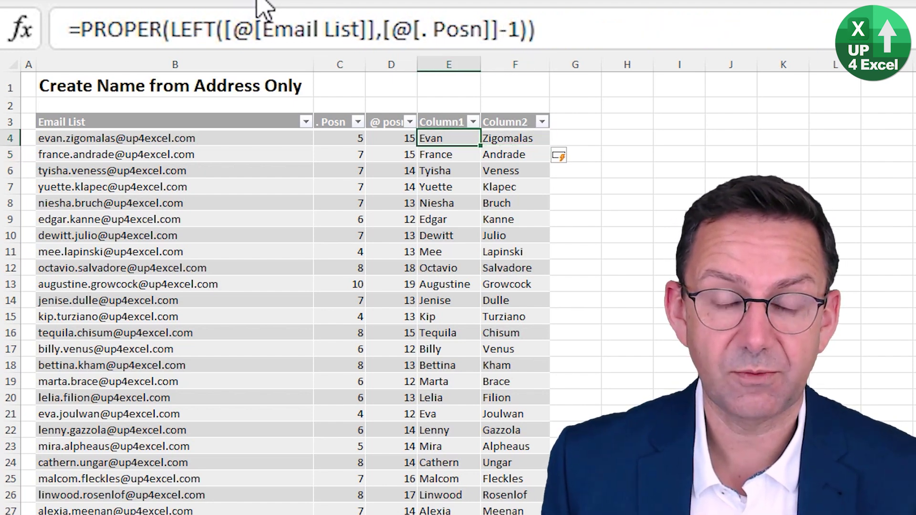
key(Right)
key(Right)
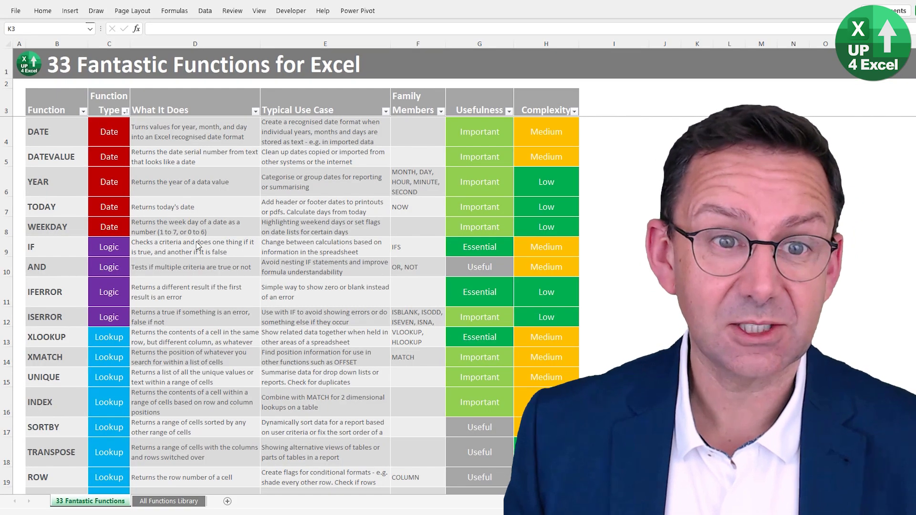
Examine the 33 Fantastic Functions table: function types, what each does, typical use cases, family members, usefulness and complexity
scroll(198, 243, down, 1)
scroll(170, 207, up, 1)
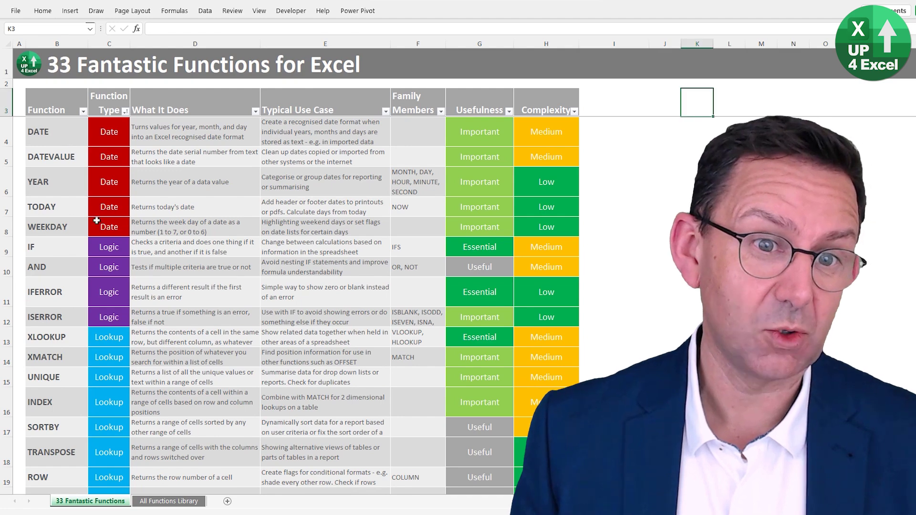
scroll(98, 221, down, 2)
click(107, 186)
click(181, 183)
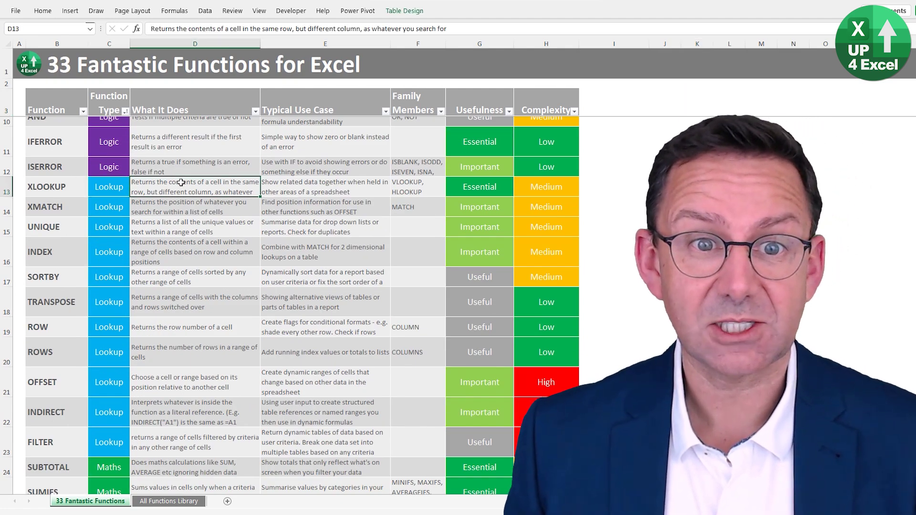
click(315, 177)
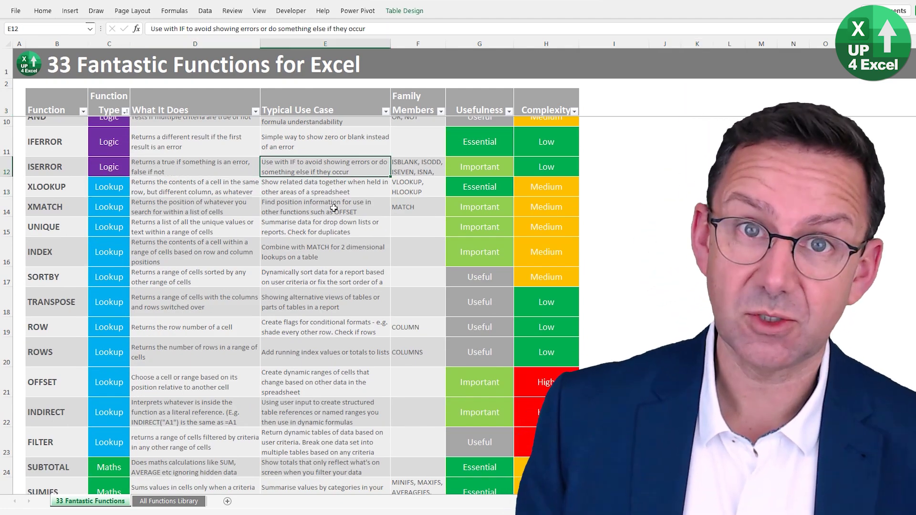
click(413, 175)
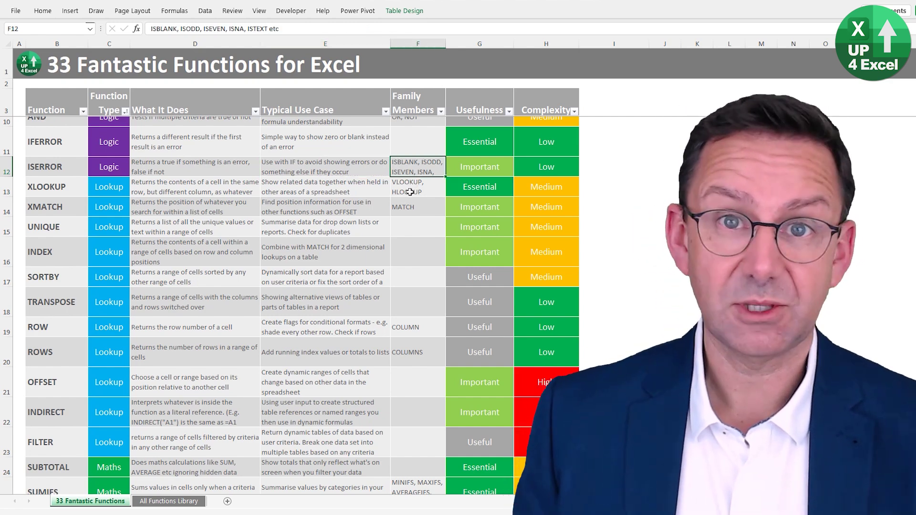
click(466, 213)
scroll(517, 252, down, 1)
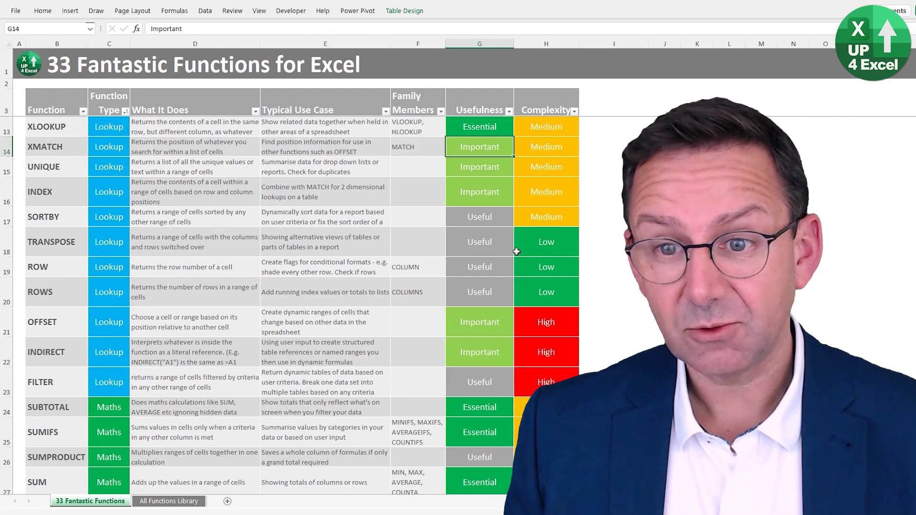
scroll(516, 252, up, 3)
click(534, 252)
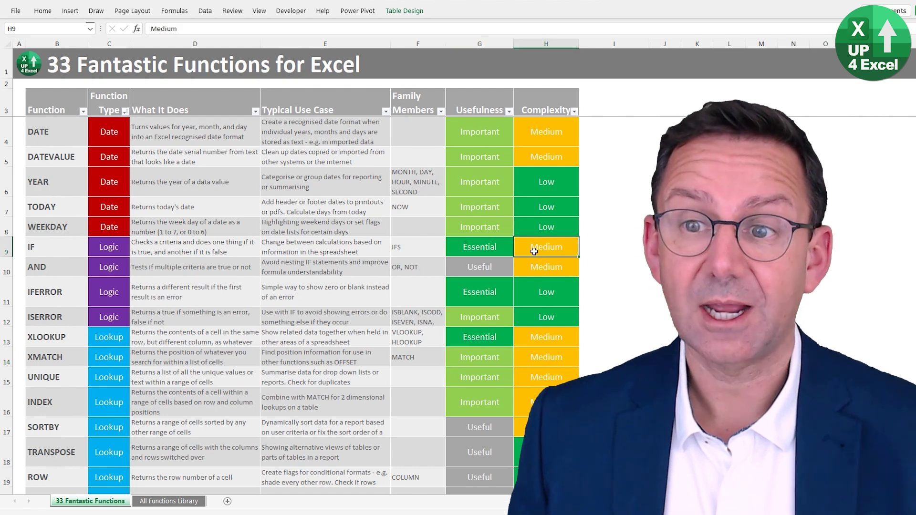
Open the All Functions Library sheet and look through the functions' types and Microsoft descriptions
click(151, 503)
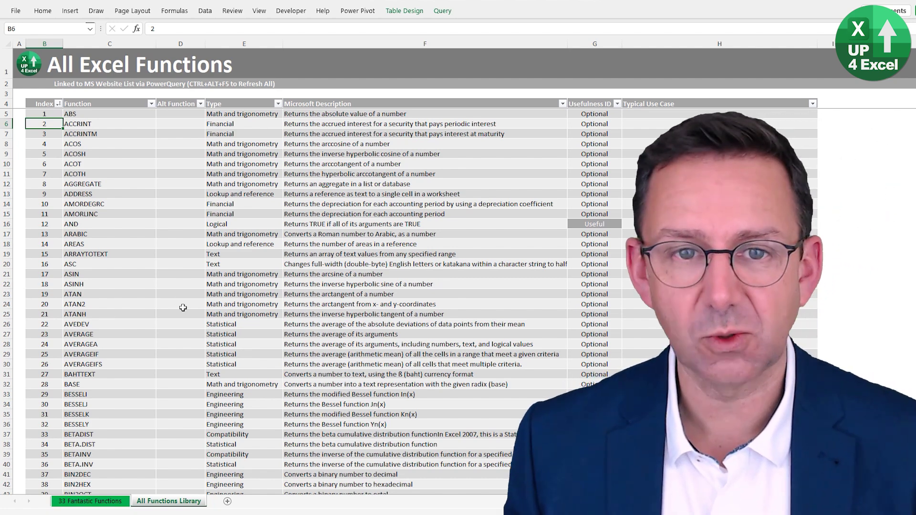
click(356, 176)
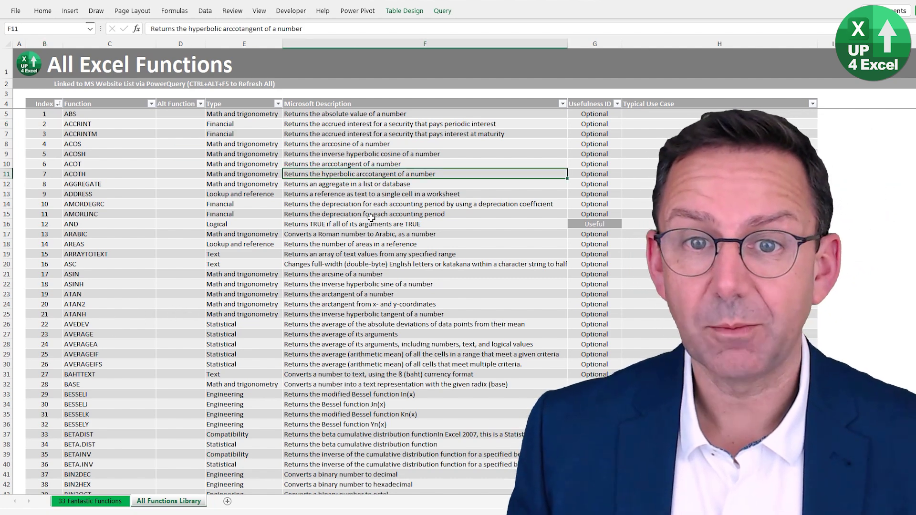
scroll(399, 342, down, 7)
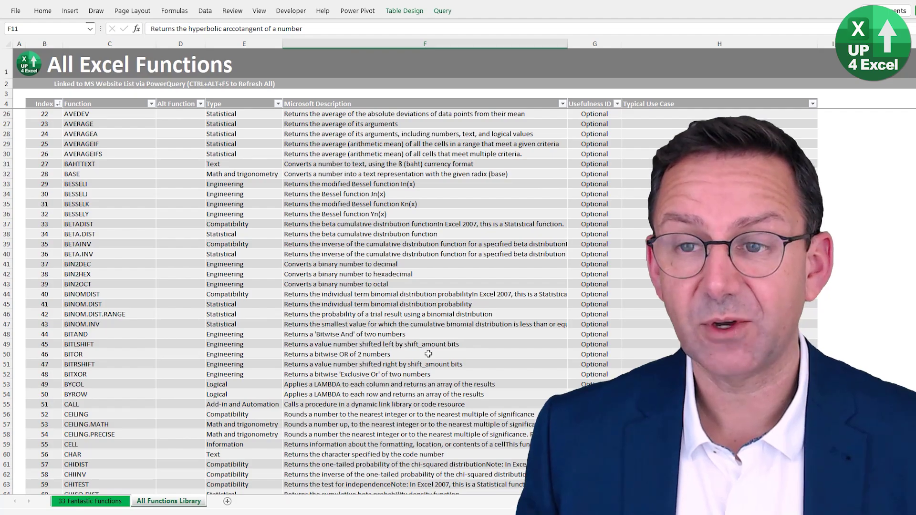
scroll(400, 346, up, 7)
scroll(622, 240, down, 6)
scroll(623, 240, down, 6)
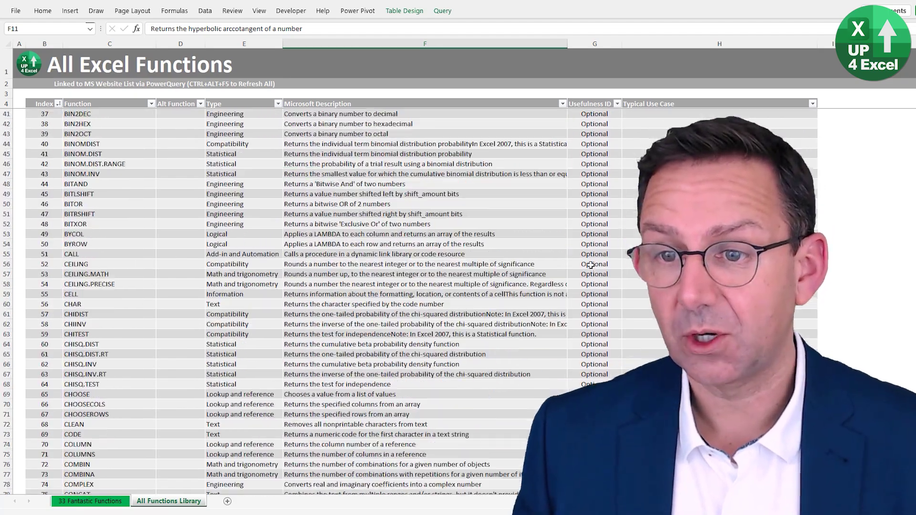
Examine the Usefulness ratings down the All Functions Library list and return to the 33 Fantastic Functions sheet
click(596, 264)
scroll(604, 279, down, 7)
scroll(609, 295, down, 20)
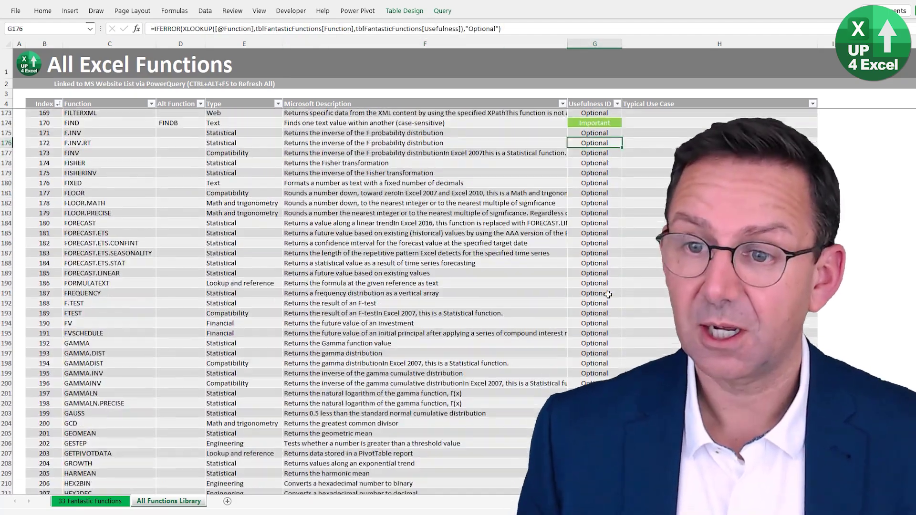
click(608, 295)
scroll(609, 295, down, 6)
key(Page_Up)
key(Page_Up)
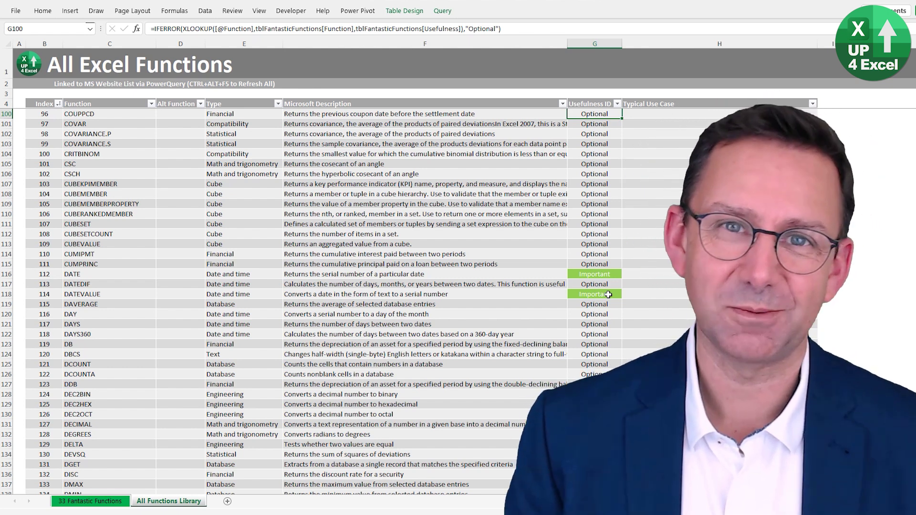
key(ctrl+Page_Up)
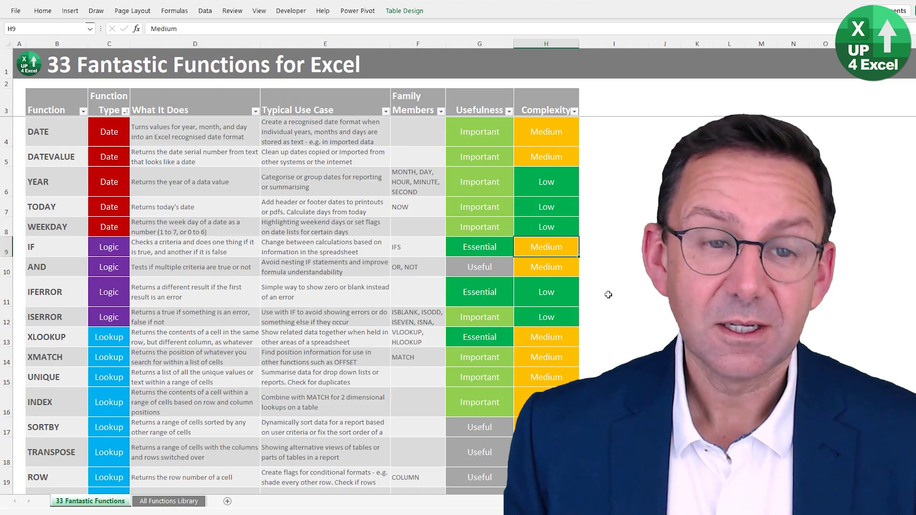